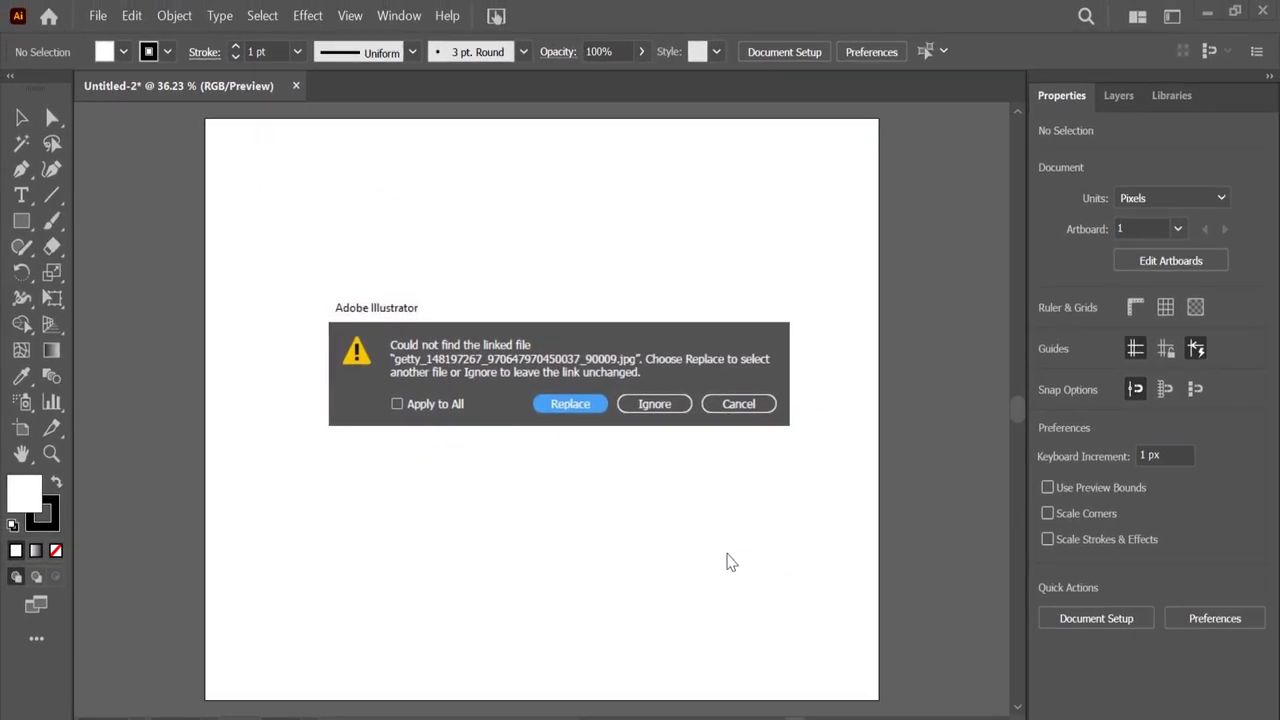
# Close the 'Could not find the linked file' alert to reveal the blank Untitled-2 artboard.
pyautogui.press('Escape')
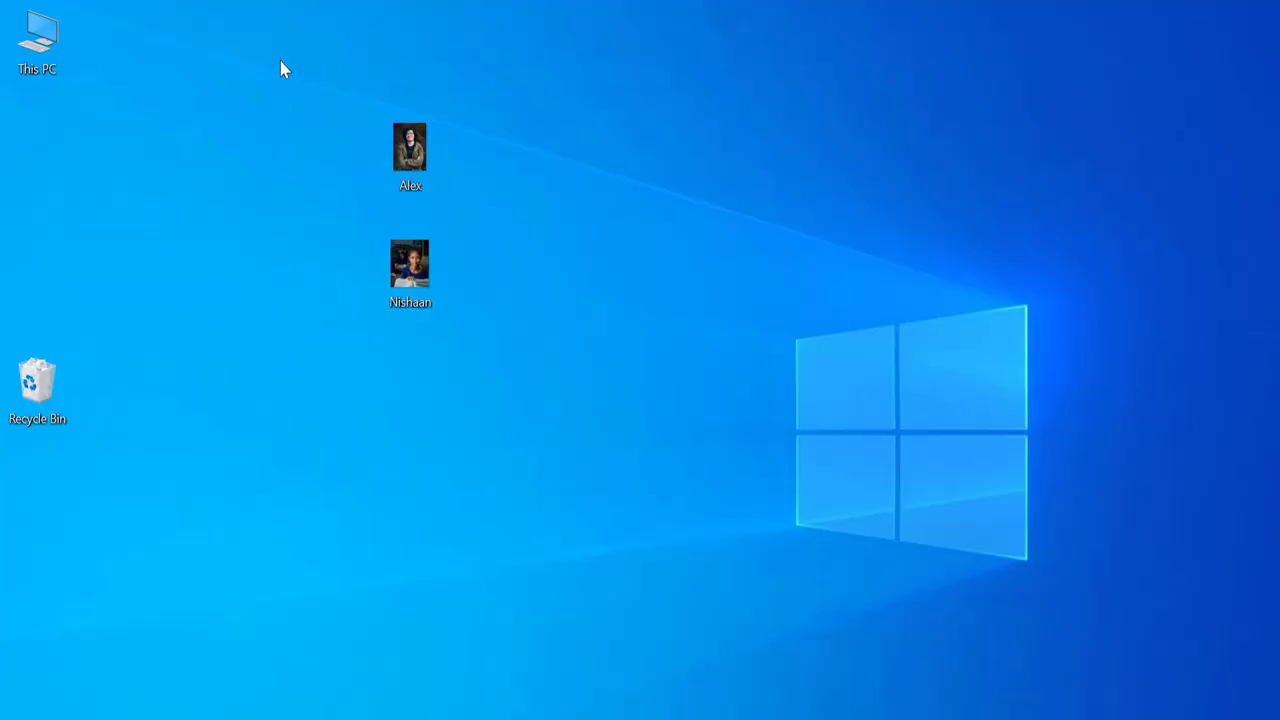
# Drag the Alex and Nishaan photos from the desktop onto the artboard, woman left, girl right.
pyautogui.moveTo(280, 60); pyautogui.dragTo(582, 374)
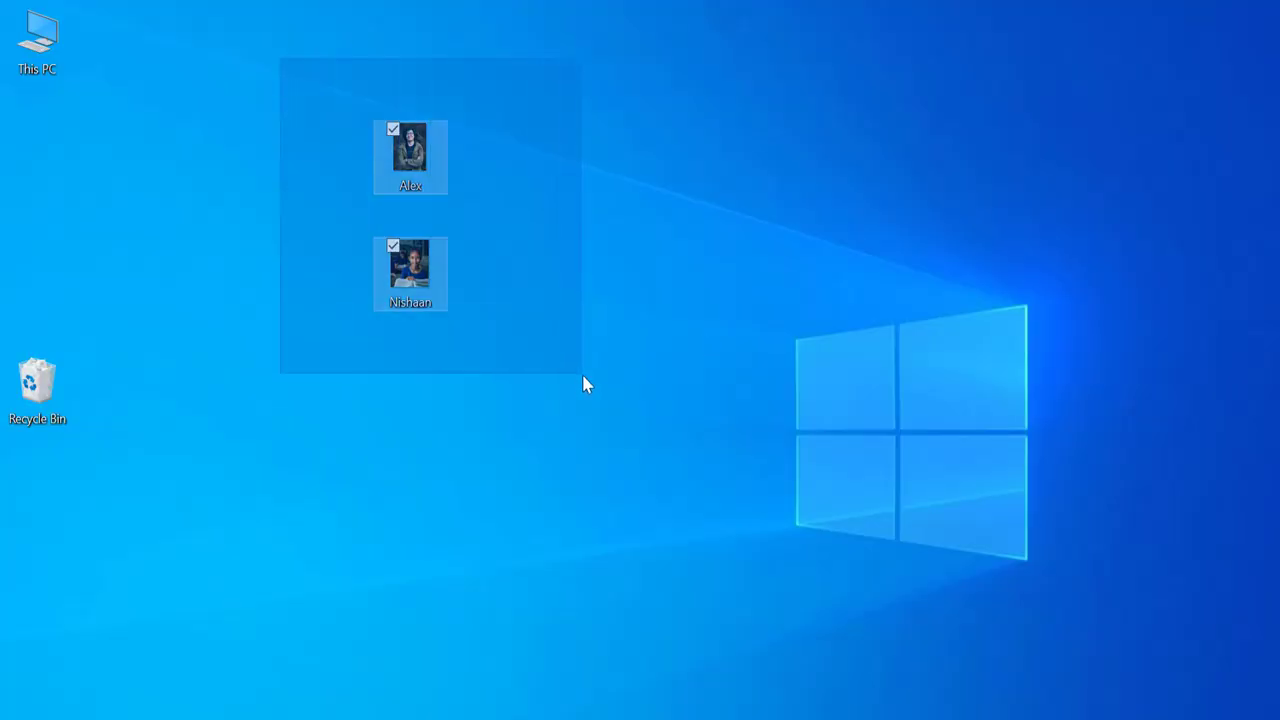
pyautogui.moveTo(425, 150); pyautogui.dragTo(766, 714)
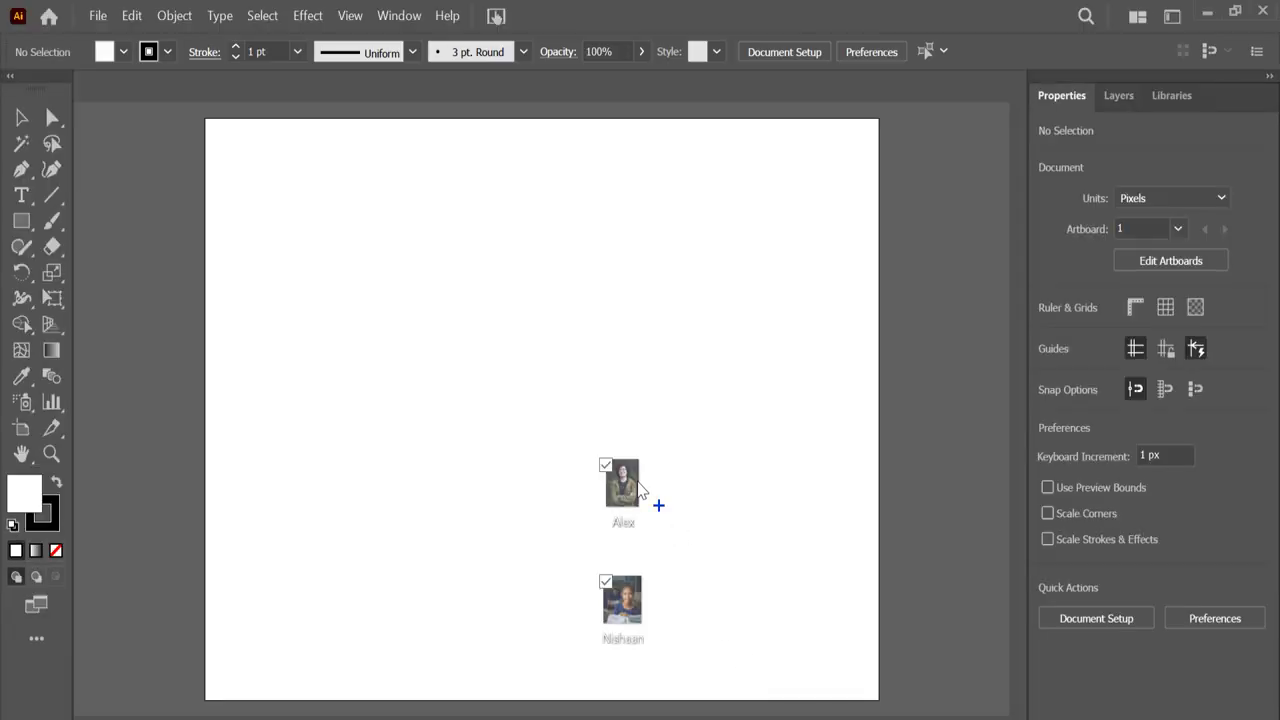
pyautogui.moveTo(490, 345); pyautogui.dragTo(490, 345)
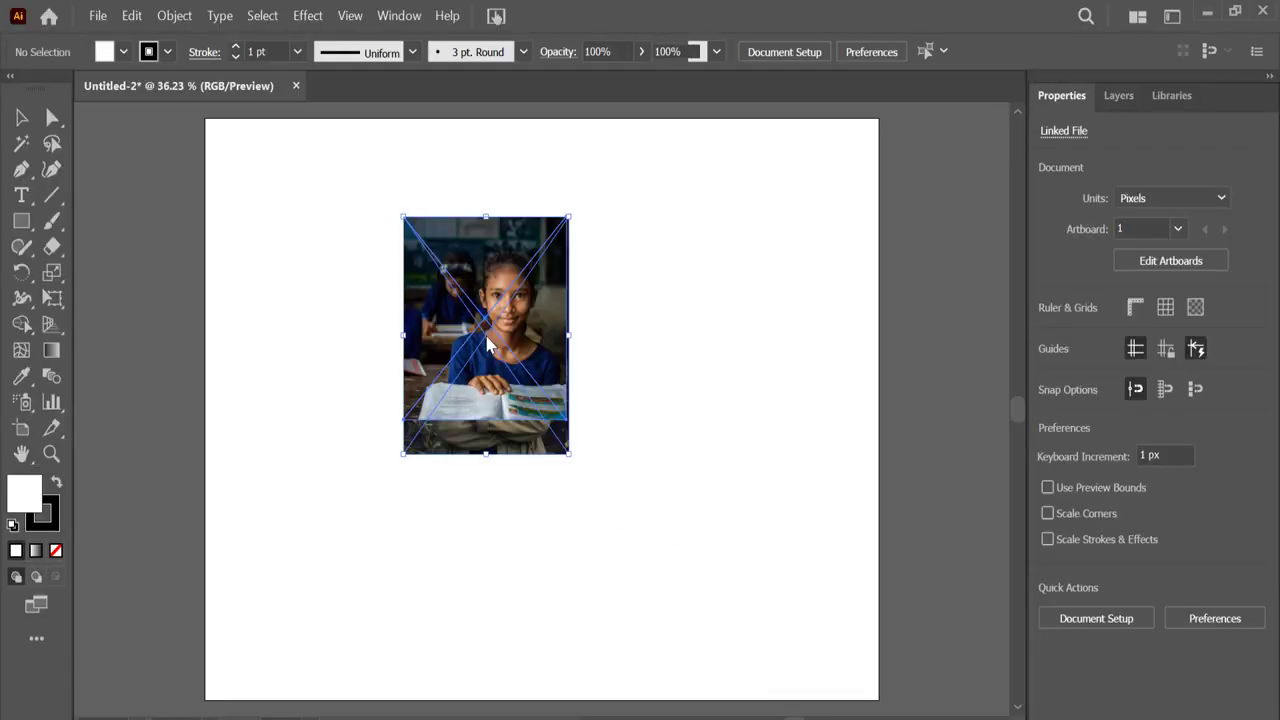
pyautogui.click(608, 288)
pyautogui.moveTo(467, 278); pyautogui.dragTo(702, 308)
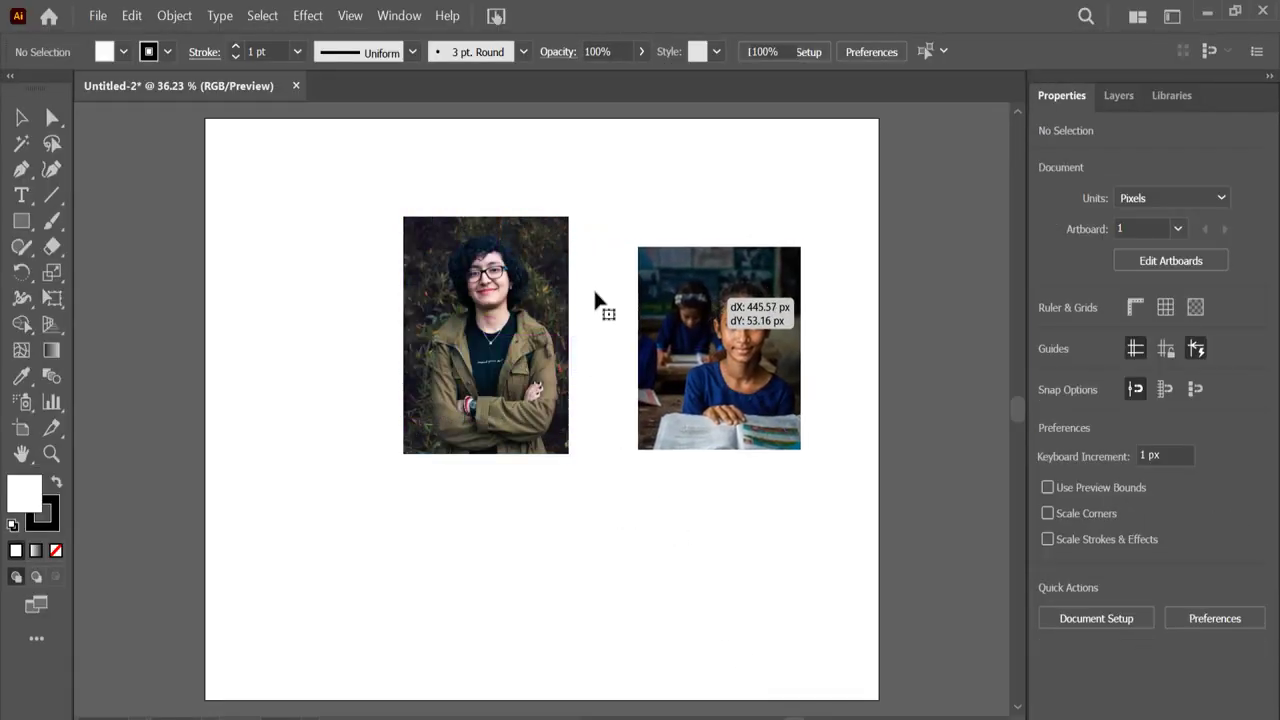
pyautogui.moveTo(552, 250); pyautogui.dragTo(462, 308)
pyautogui.click(457, 200)
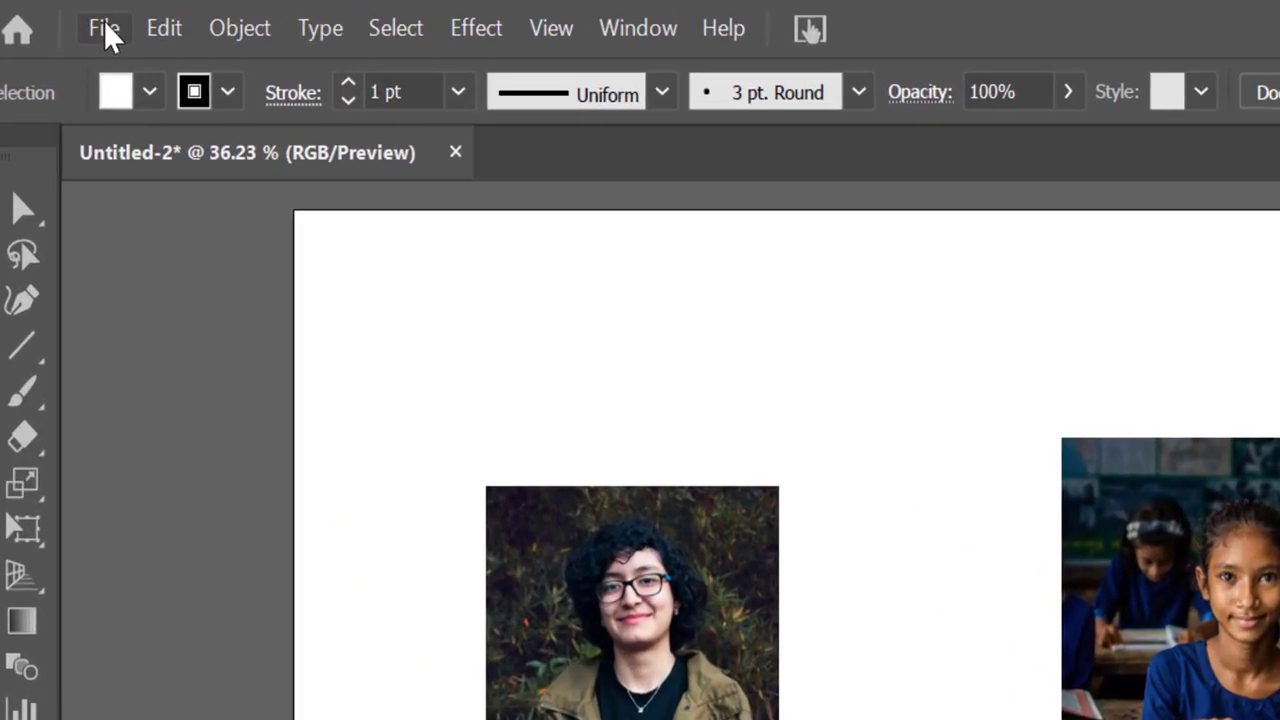
# Save the document as 'my file' on the Desktop with default Illustrator Options, then exit Illustrator.
pyautogui.click(100, 20)
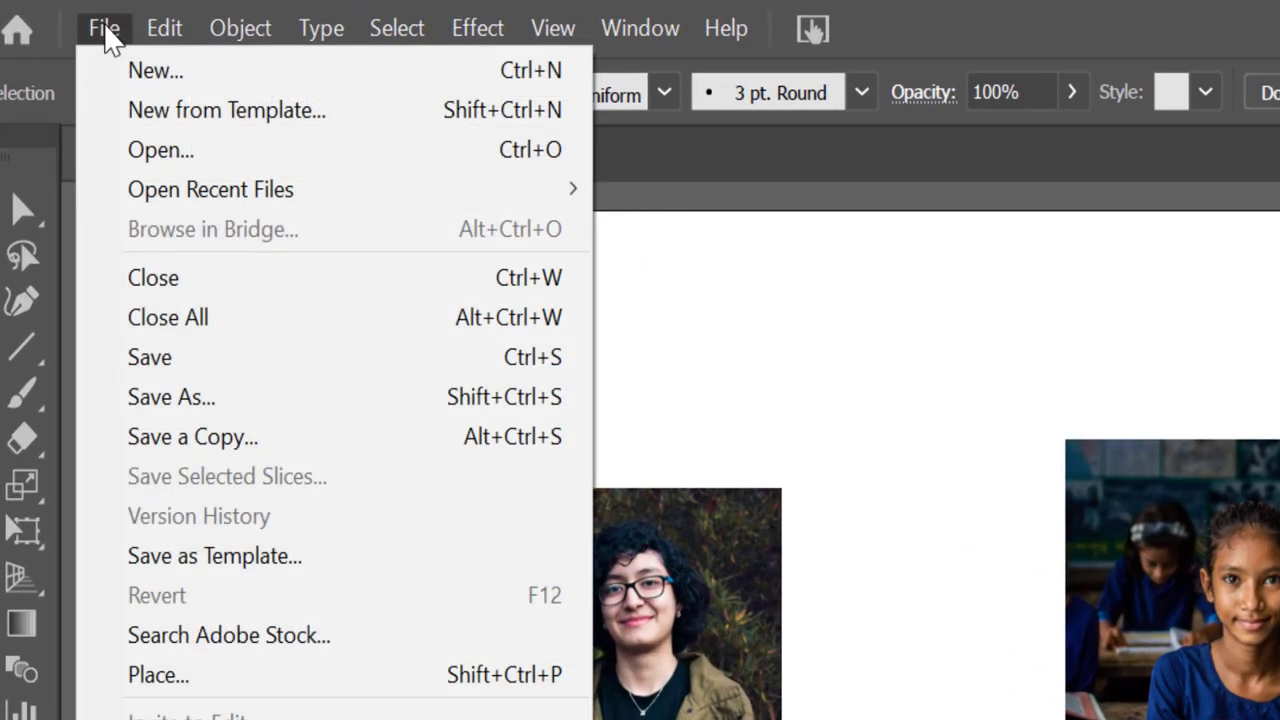
pyautogui.click(213, 397)
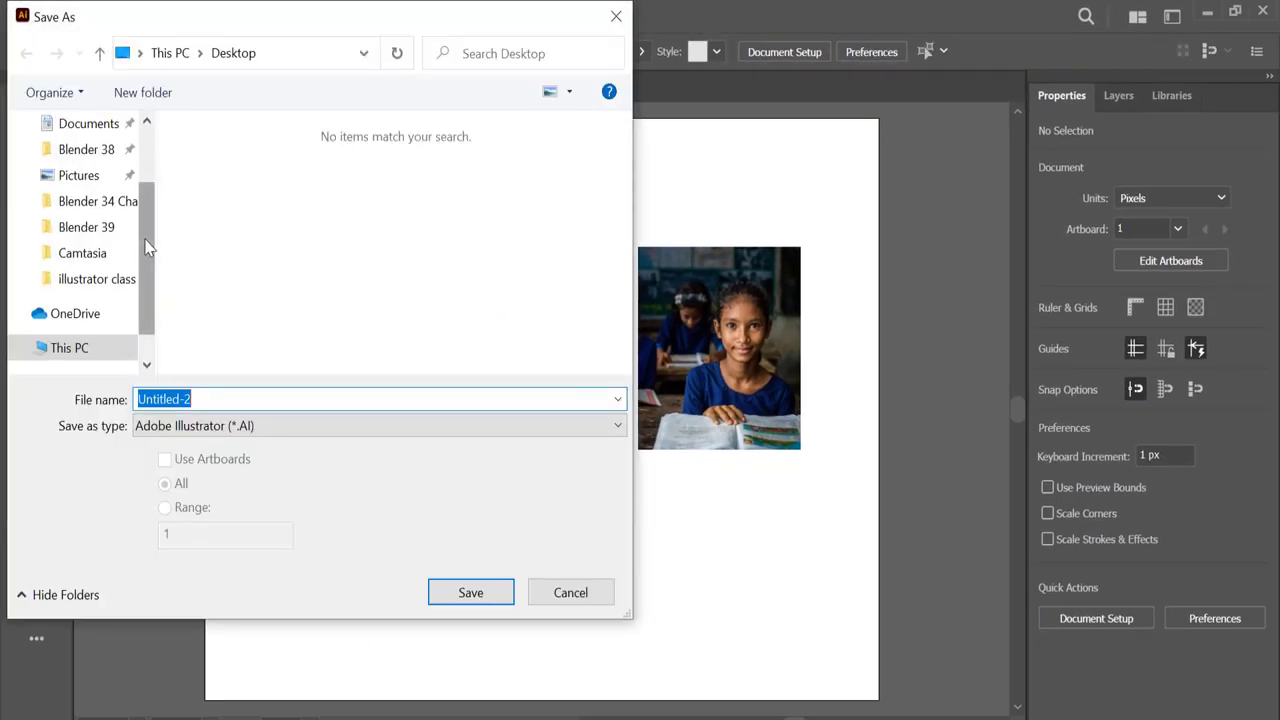
pyautogui.scroll(2, 93, 170)
pyautogui.click(91, 168)
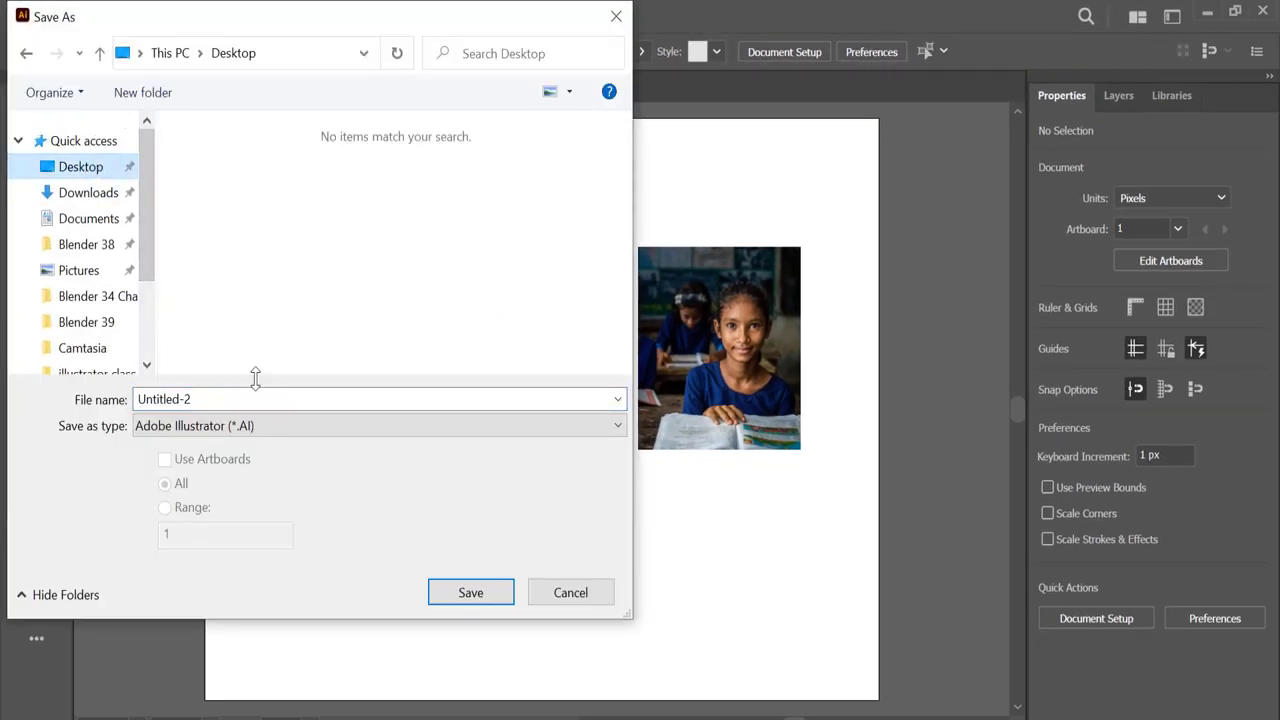
pyautogui.write('m')
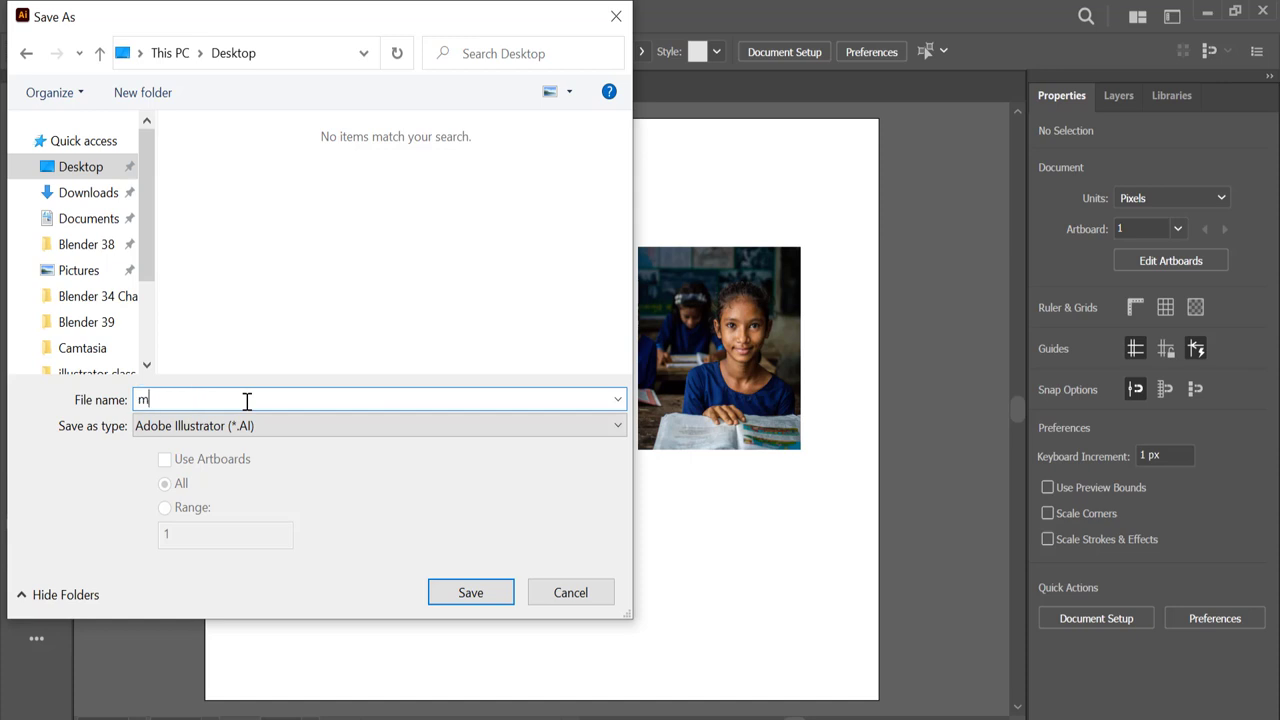
pyautogui.write('y file')
pyautogui.click(456, 592)
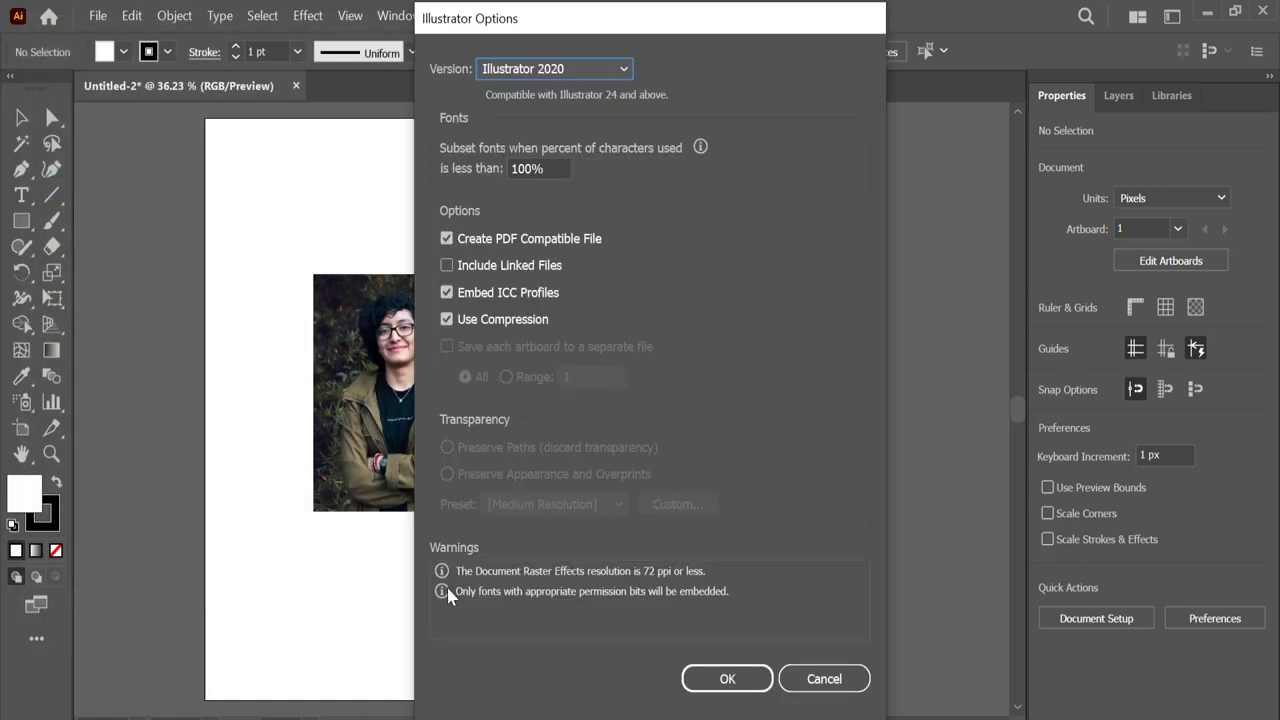
pyautogui.click(728, 680)
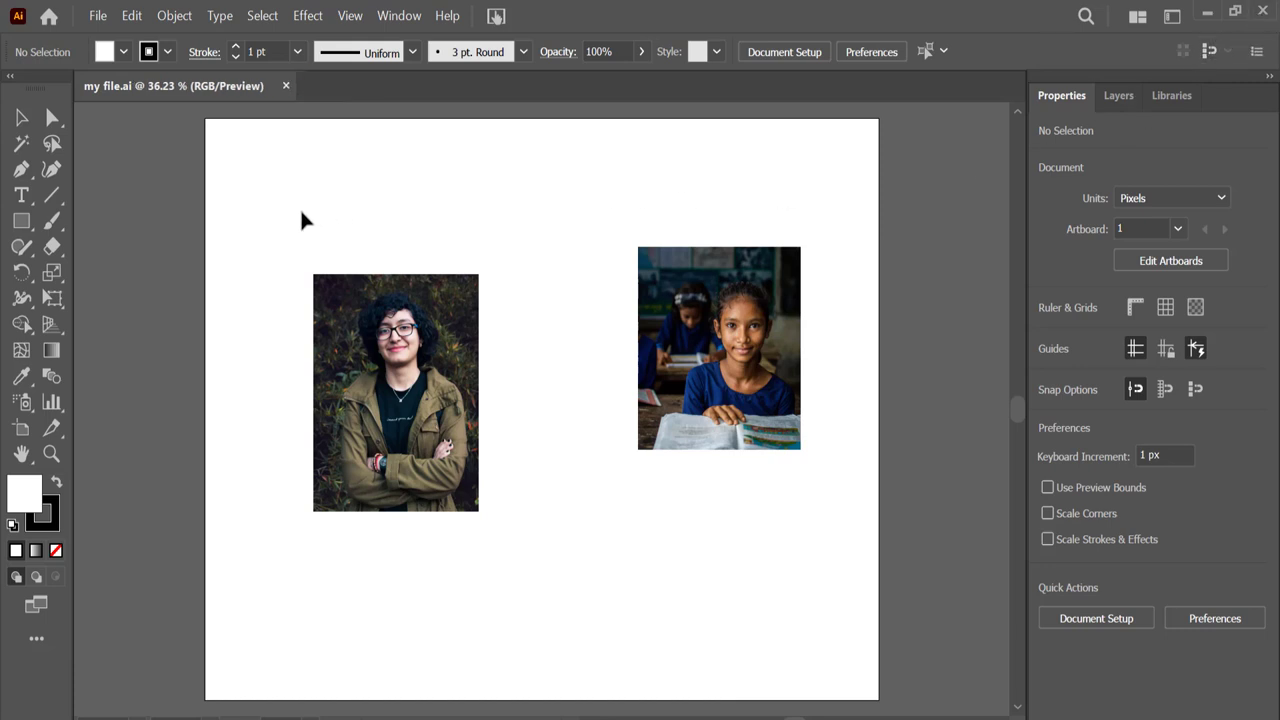
pyautogui.moveTo(300, 211)
pyautogui.mouseDown()
pyautogui.moveTo(752, 458)
pyautogui.moveTo(794, 514)
pyautogui.mouseUp()
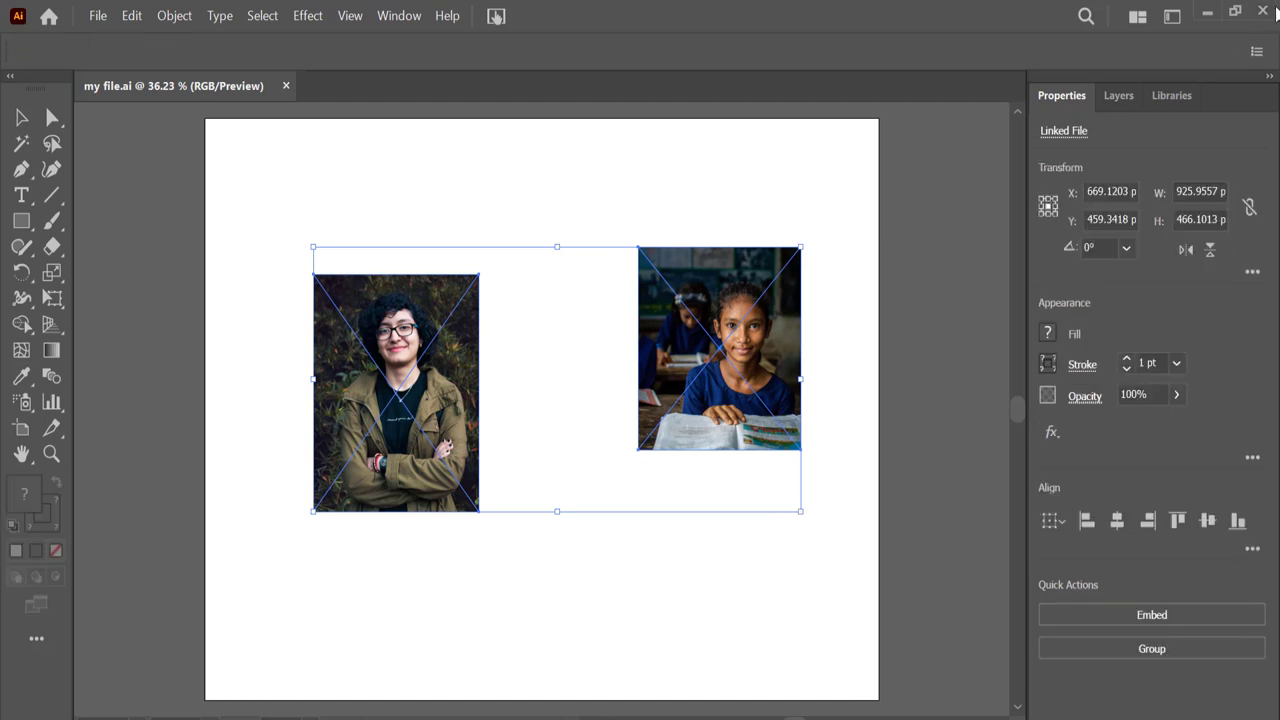
pyautogui.click(1274, 12)
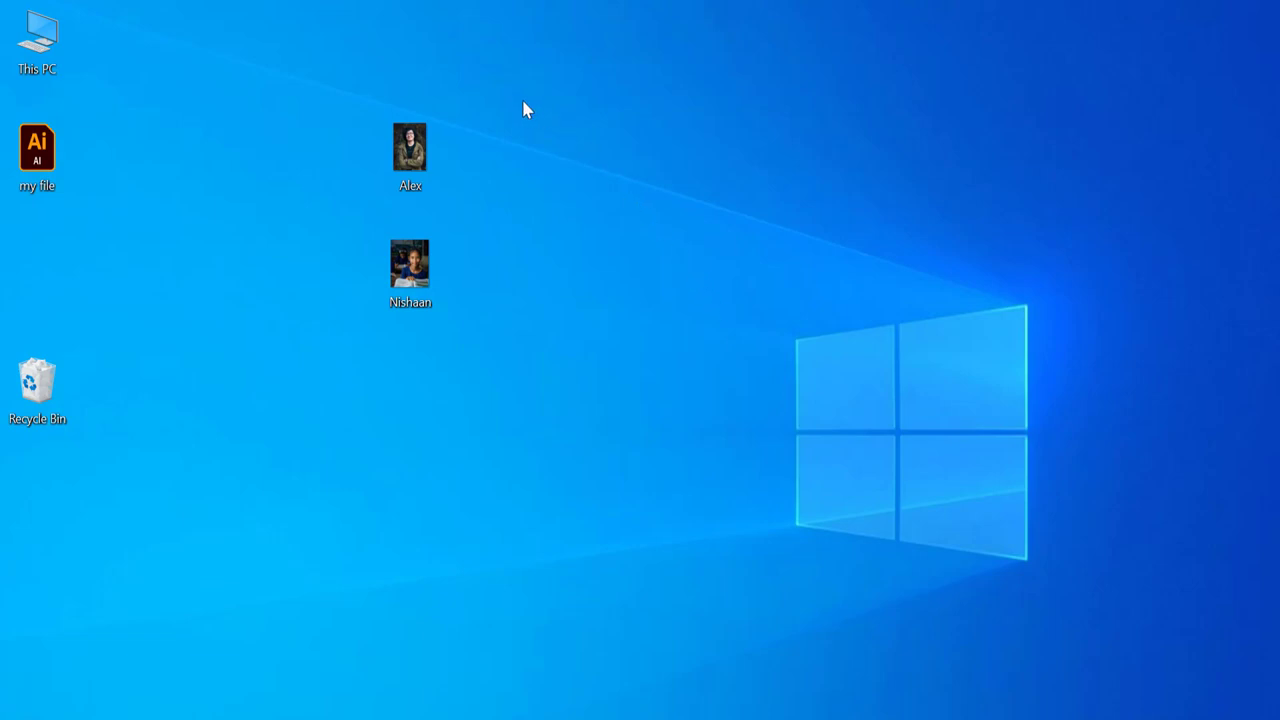
# Create a New folder on the desktop and drag the Alex and Nishaan photos into it.
pyautogui.moveTo(240, 23); pyautogui.dragTo(565, 389)
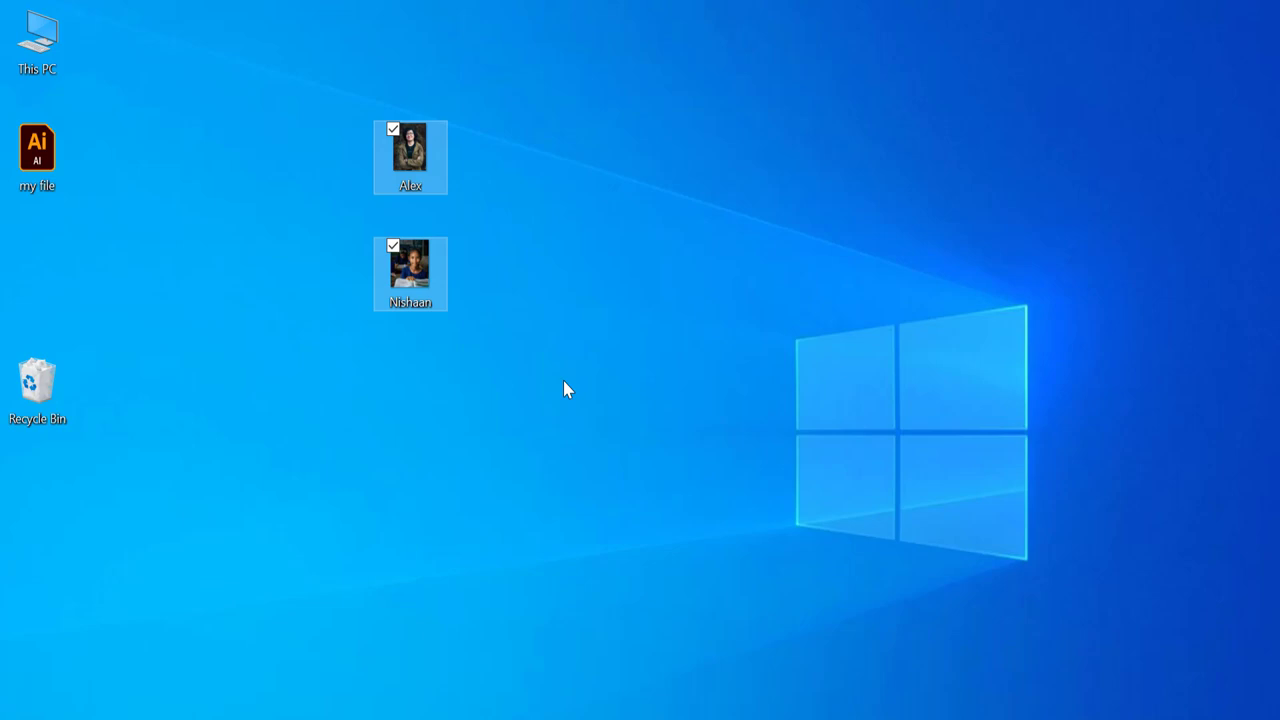
pyautogui.click(564, 381)
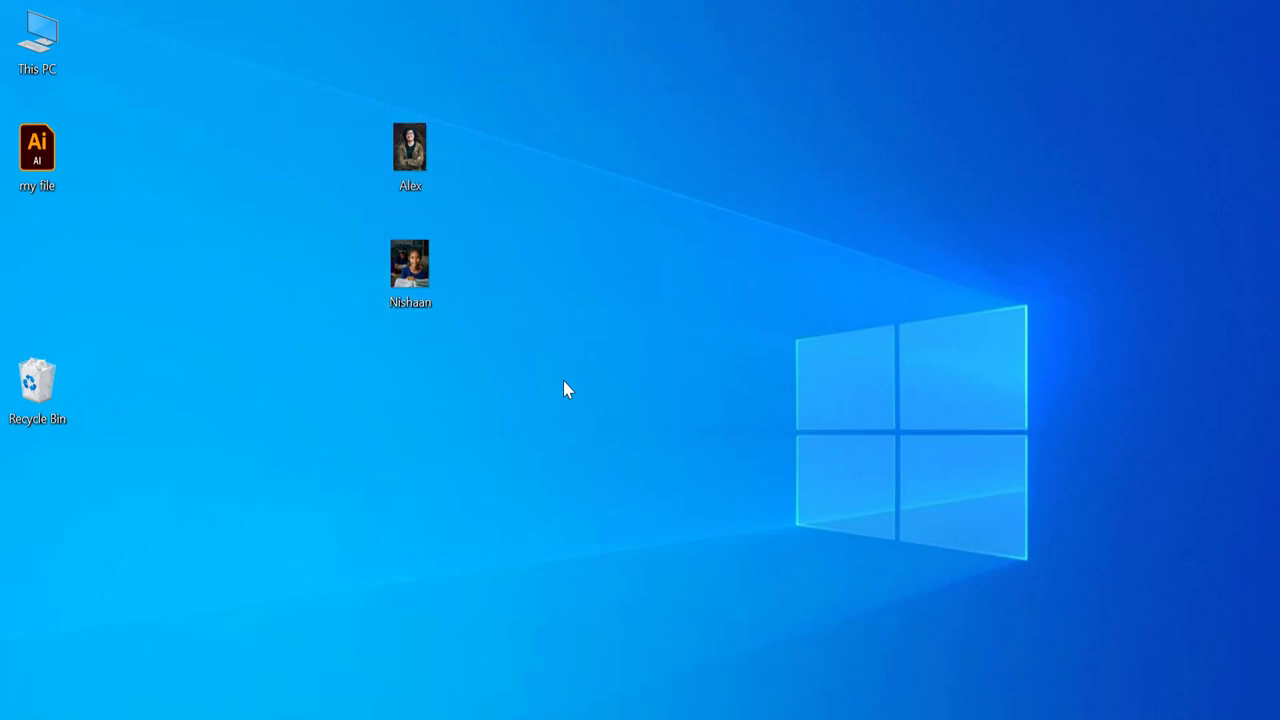
pyautogui.hotkey('ctrl', 'shift', 'n')
pyautogui.click(285, 112)
pyautogui.moveTo(272, 60); pyautogui.dragTo(554, 318)
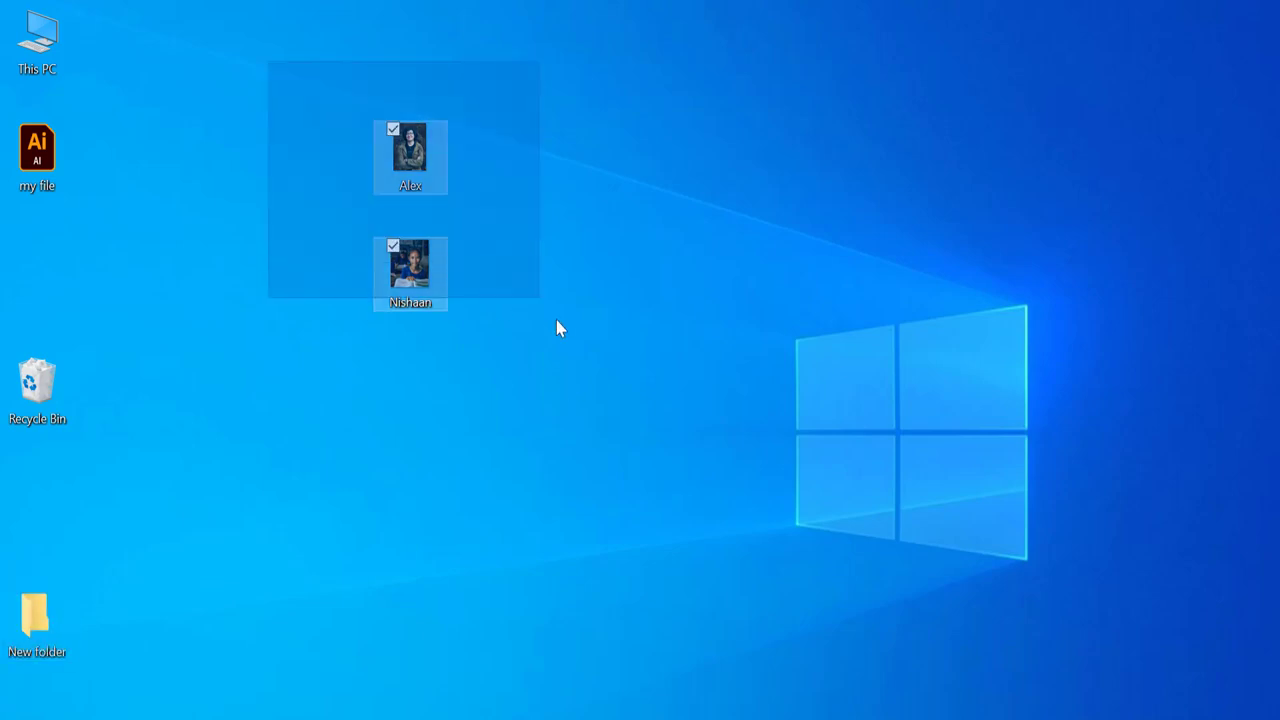
pyautogui.moveTo(410, 160)
pyautogui.mouseDown()
pyautogui.moveTo(65, 622)
pyautogui.moveTo(38, 622)
pyautogui.mouseUp()
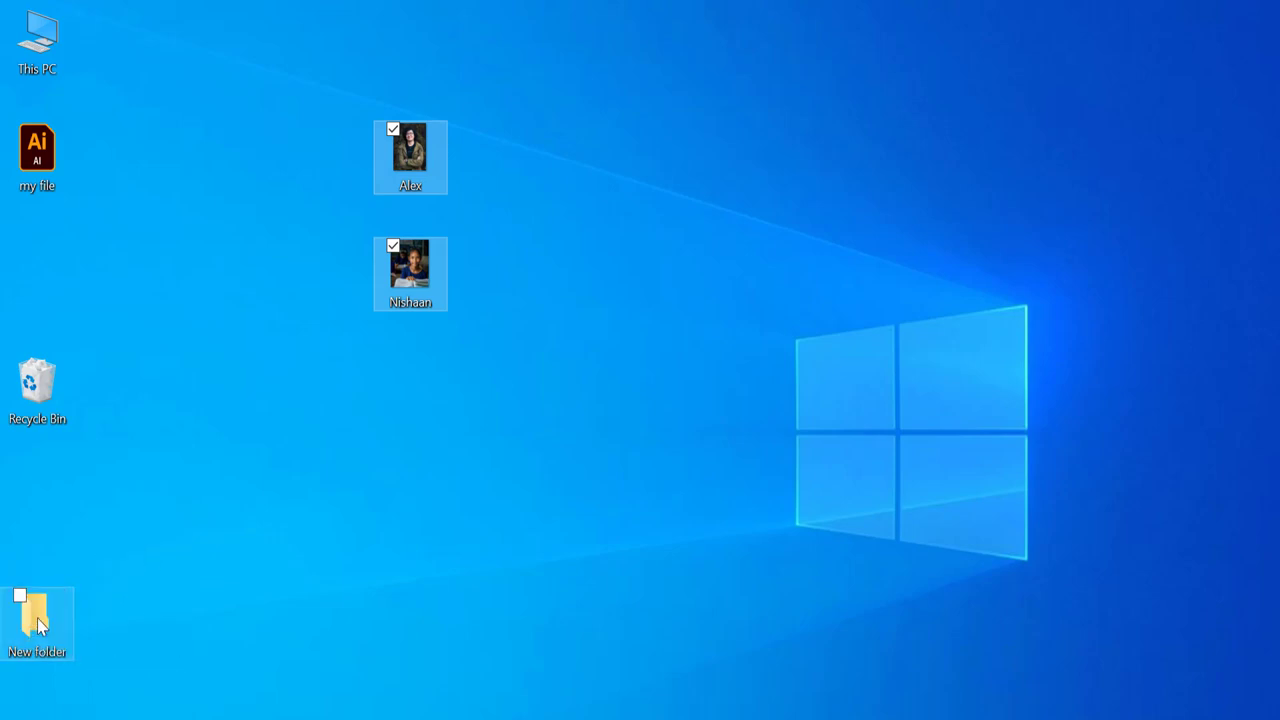
pyautogui.click(43, 146)
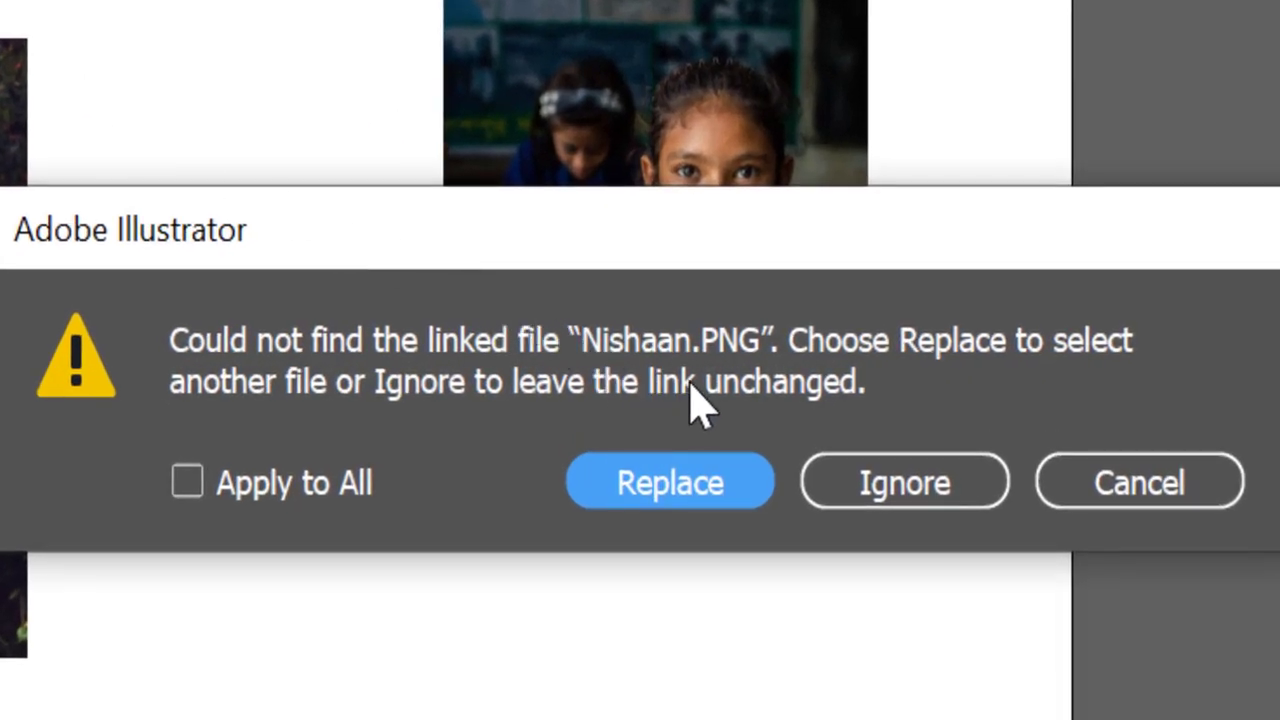
# Ignore the missing-link alerts for Nishaan.PNG and Alex.PNG when reopening my file.ai.
pyautogui.click(860, 482)
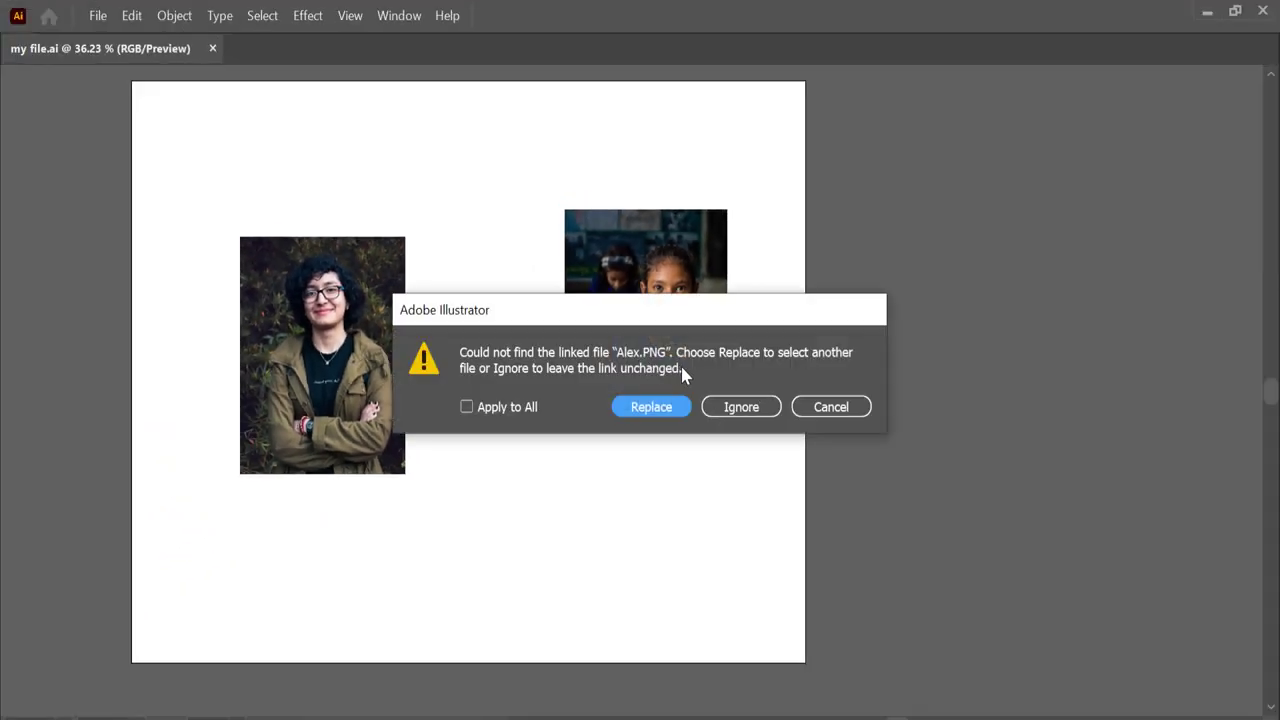
pyautogui.click(733, 414)
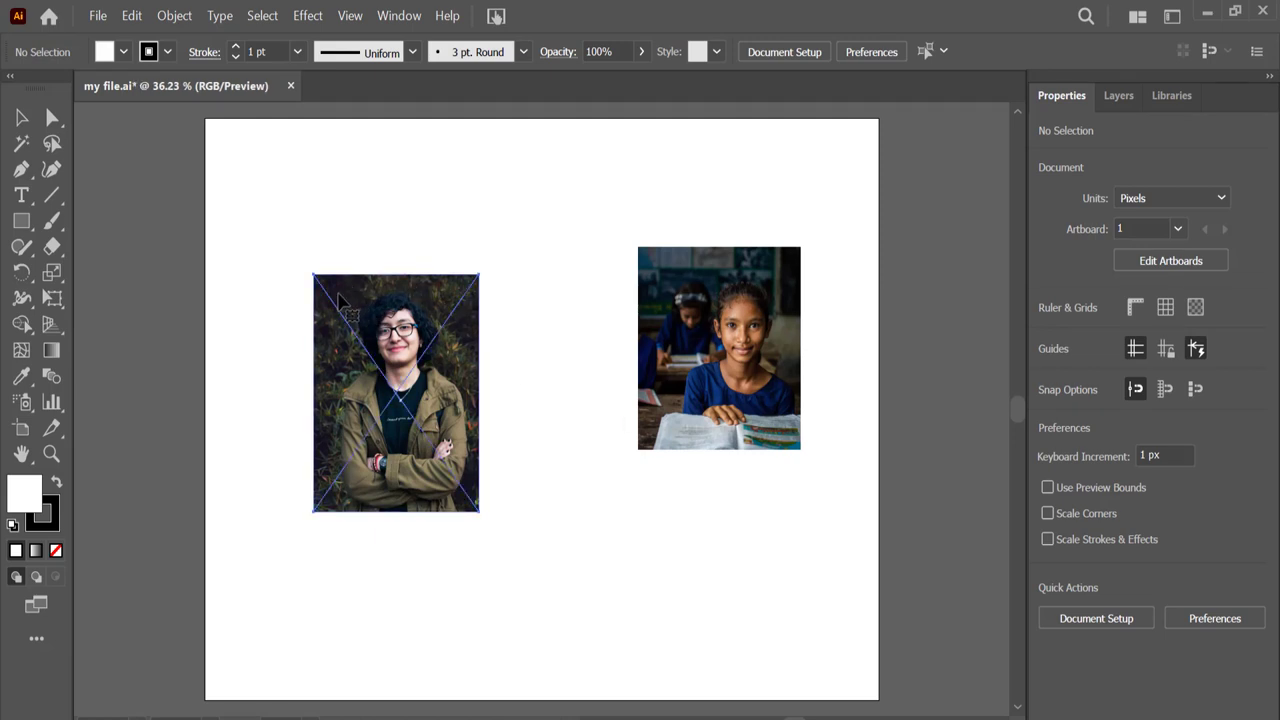
# Select the Alex portrait and then both photos to check them, then close my file.ai.
pyautogui.click(385, 300)
pyautogui.click(513, 272)
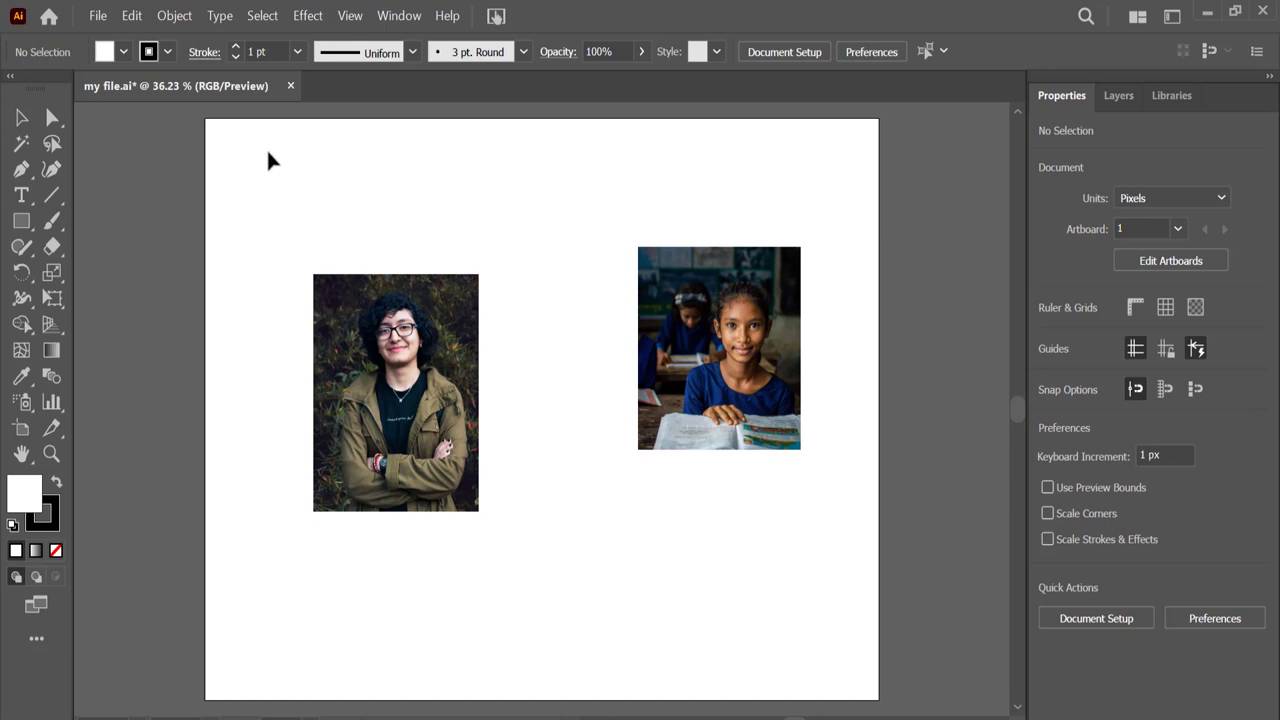
pyautogui.moveTo(257, 151); pyautogui.dragTo(767, 519)
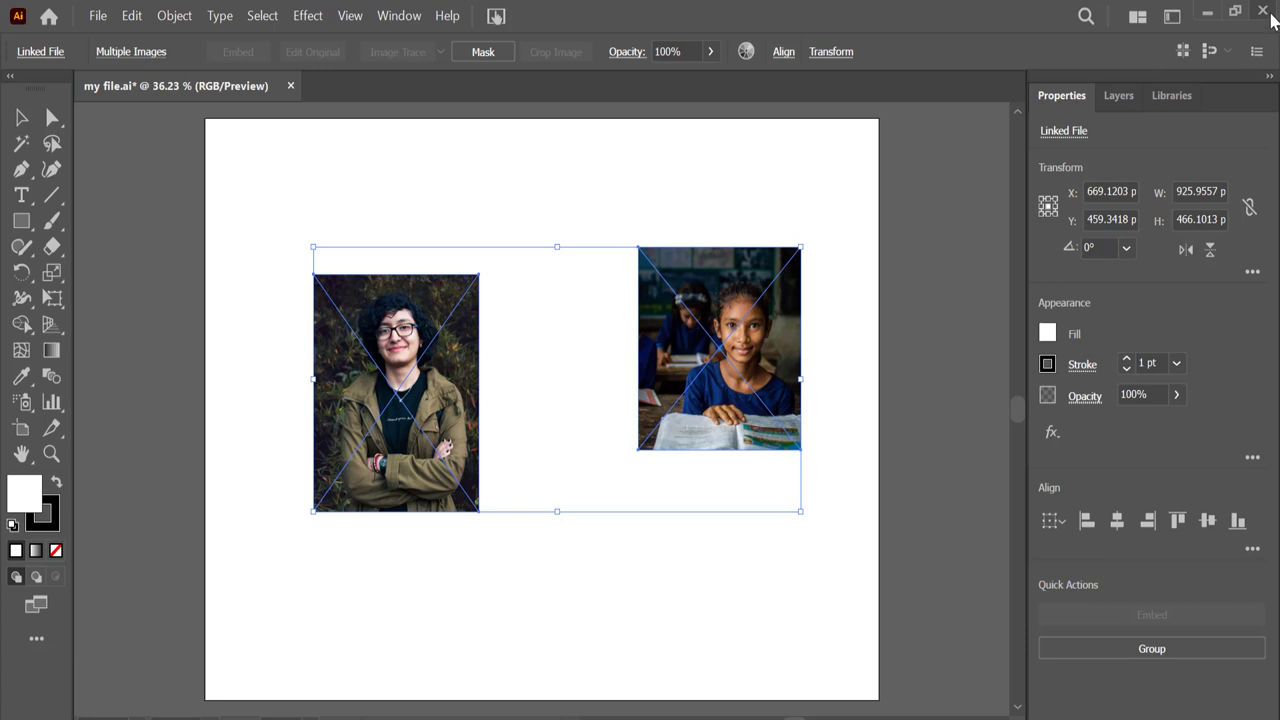
pyautogui.click(1271, 14)
# Discard unsaved changes, then move Alex and Nishaan from New folder back onto the desktop.
pyautogui.click(737, 412)
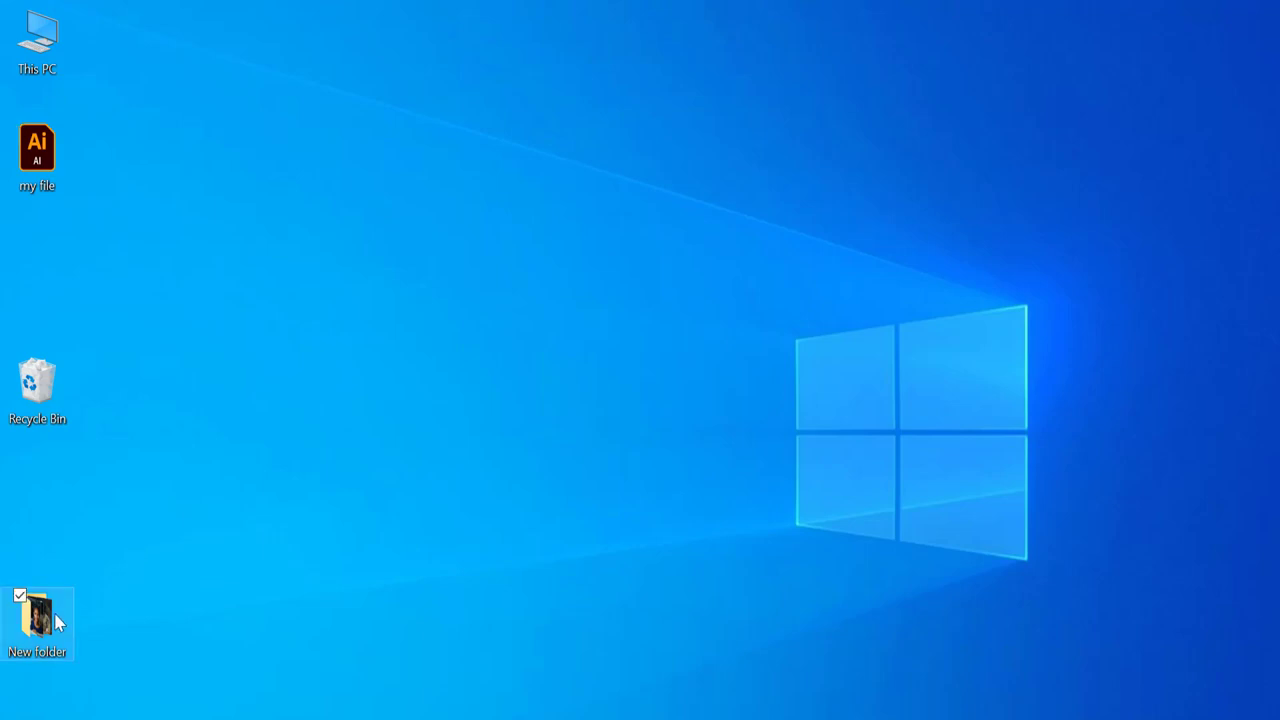
pyautogui.doubleClick(37, 618)
pyautogui.moveTo(561, 549); pyautogui.dragTo(465, 410)
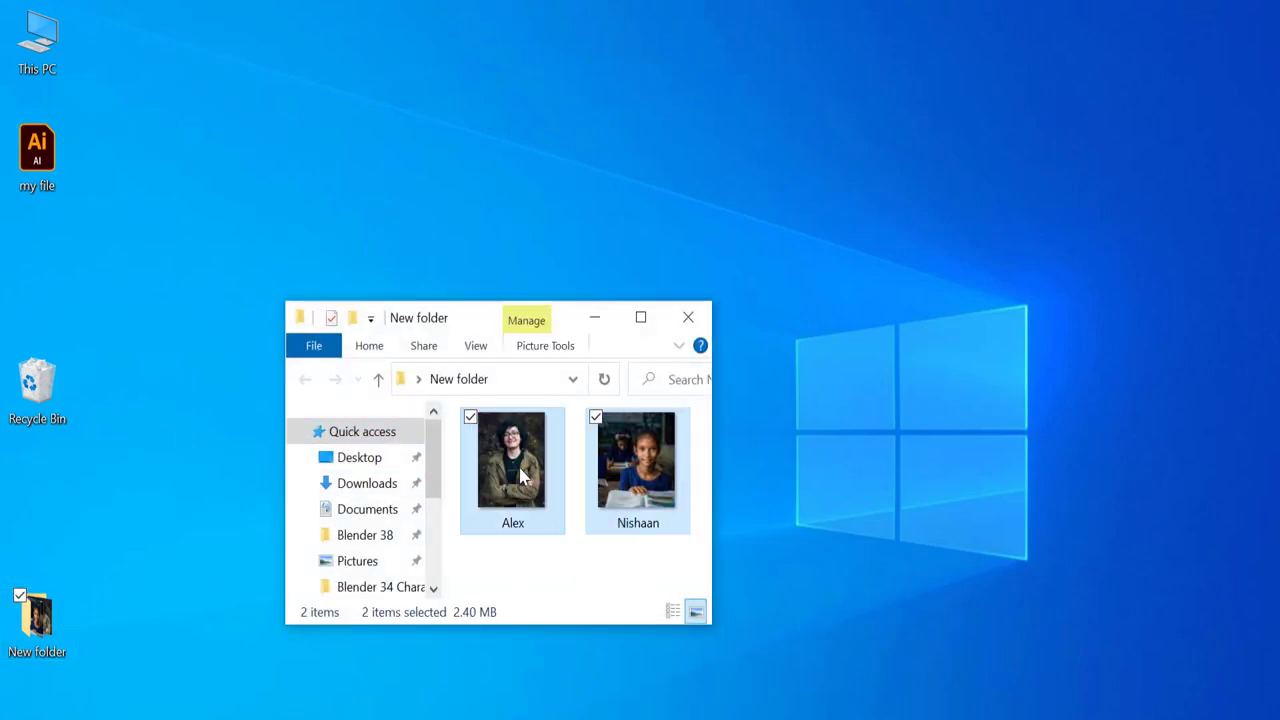
pyautogui.moveTo(510, 470); pyautogui.dragTo(433, 197)
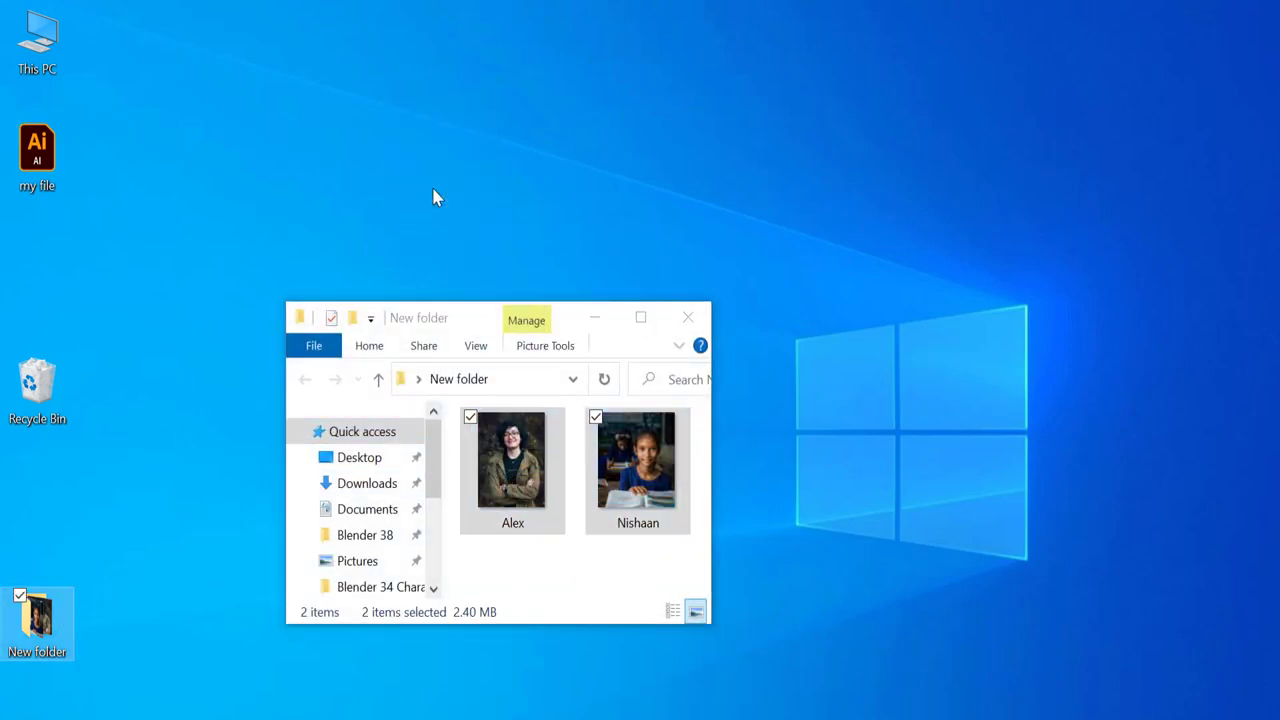
pyautogui.click(687, 317)
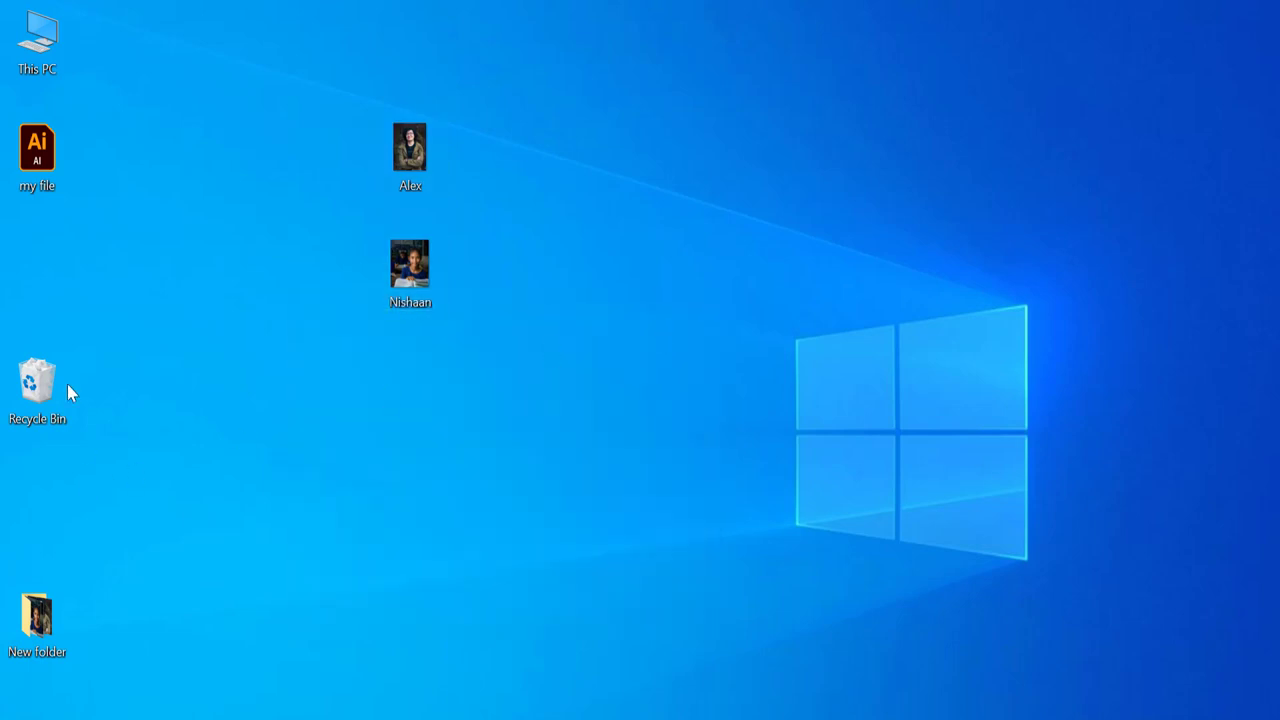
pyautogui.click(42, 178)
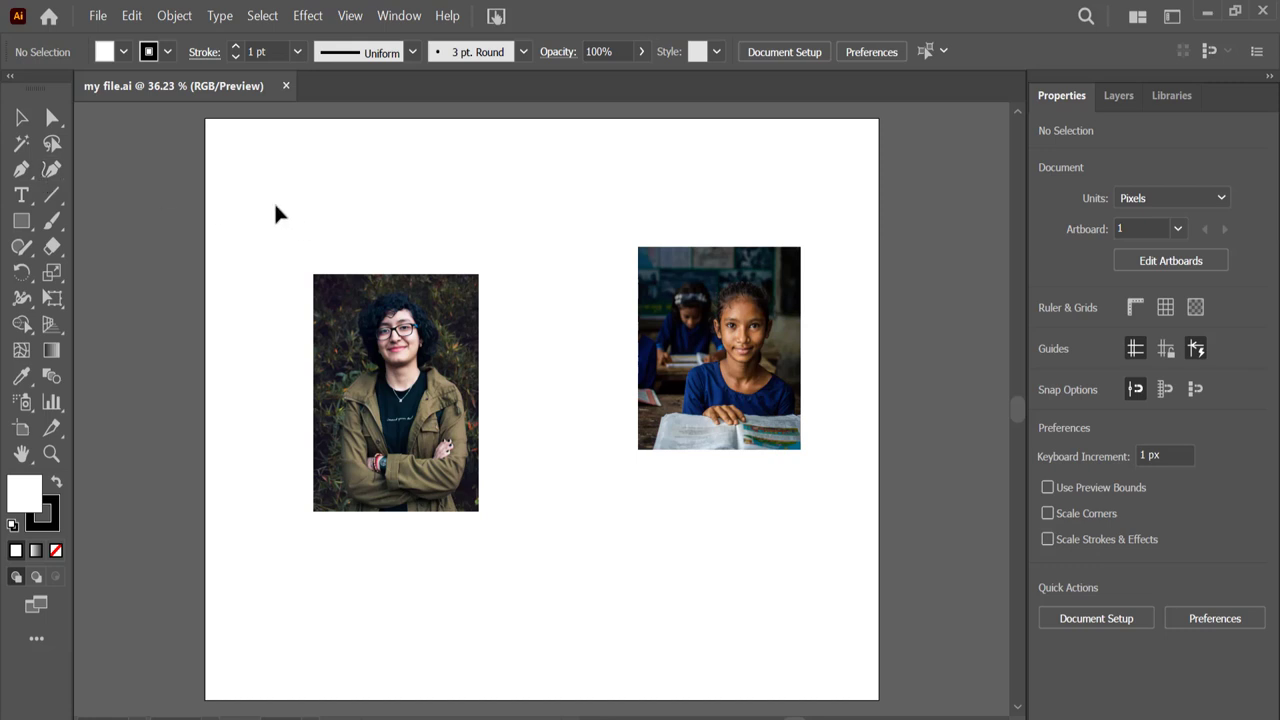
# Select both photos on the artboard and open the Links panel from the Window menu.
pyautogui.moveTo(276, 212); pyautogui.dragTo(769, 517)
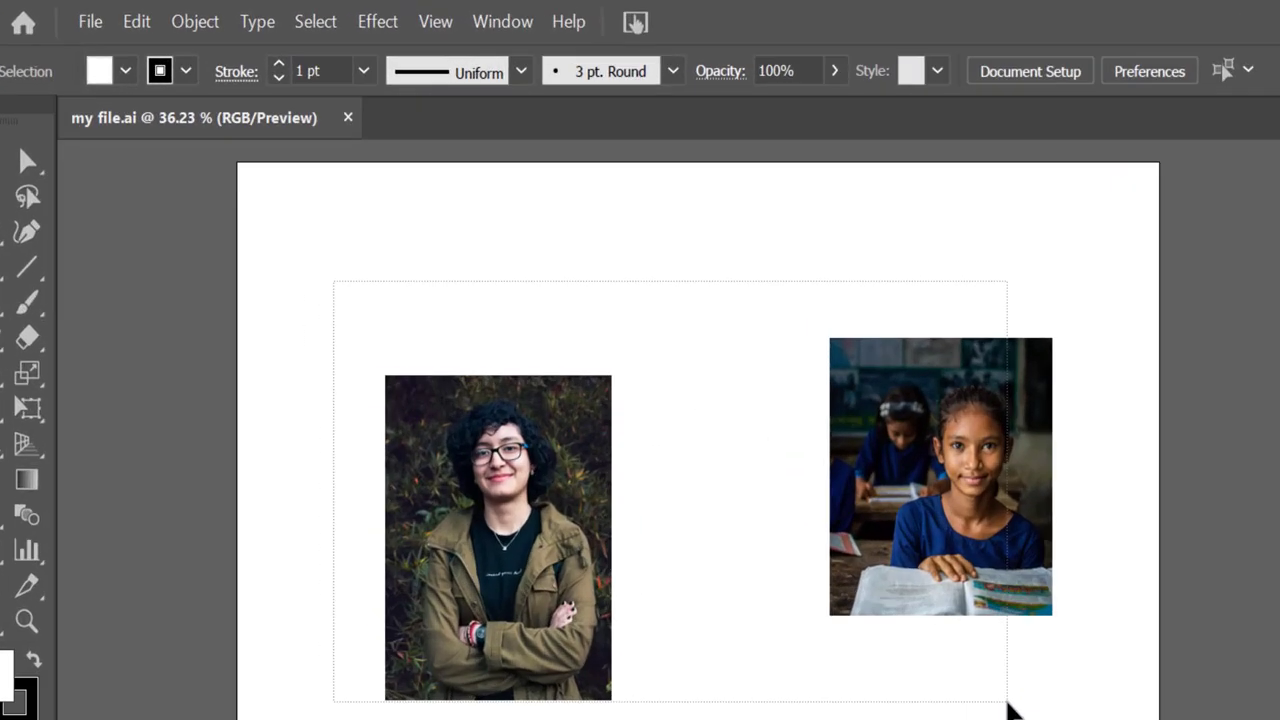
pyautogui.moveTo(1008, 710); pyautogui.dragTo(1010, 712)
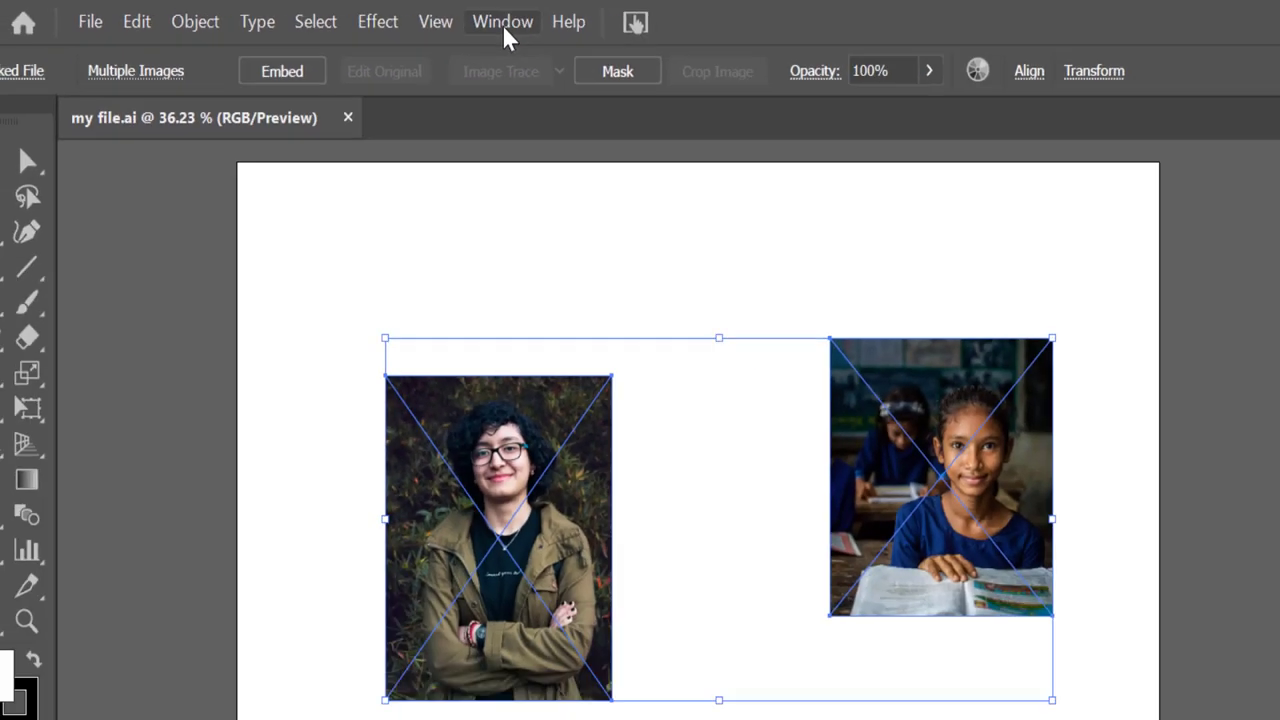
pyautogui.click(400, 16)
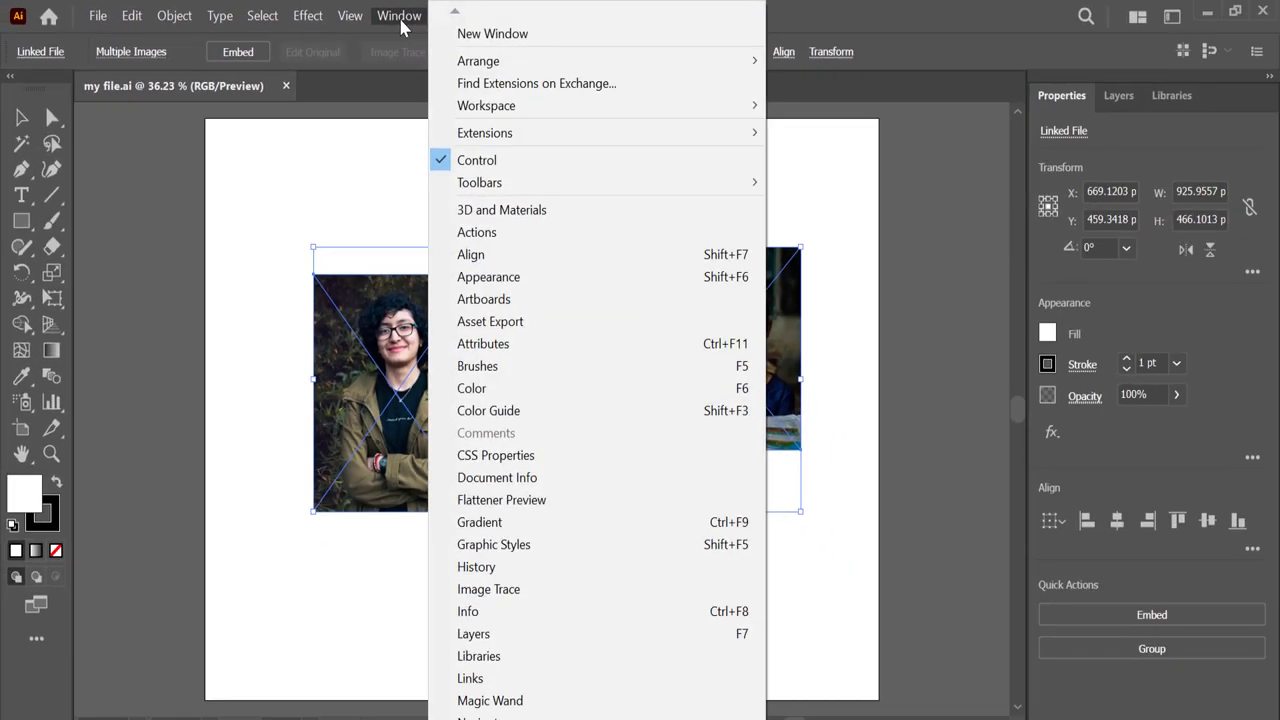
pyautogui.click(306, 146)
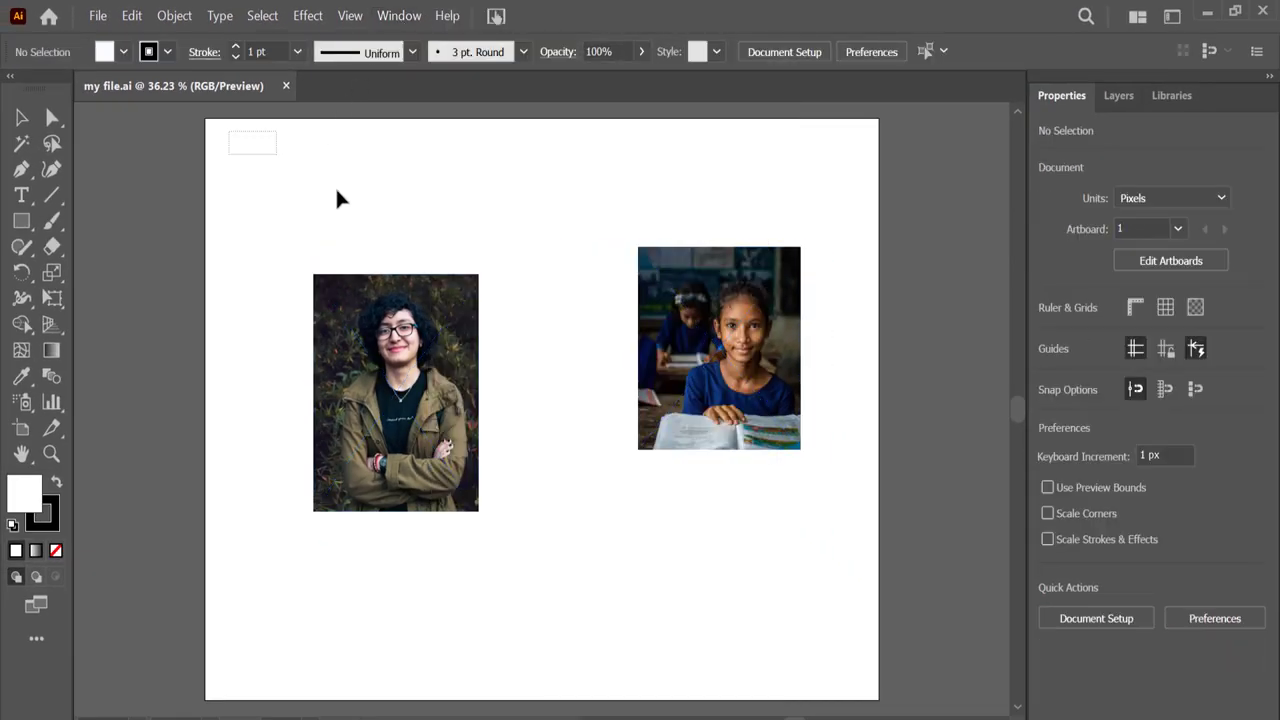
pyautogui.moveTo(229, 130)
pyautogui.mouseDown()
pyautogui.moveTo(725, 487)
pyautogui.moveTo(837, 531)
pyautogui.mouseUp()
pyautogui.click(254, 214)
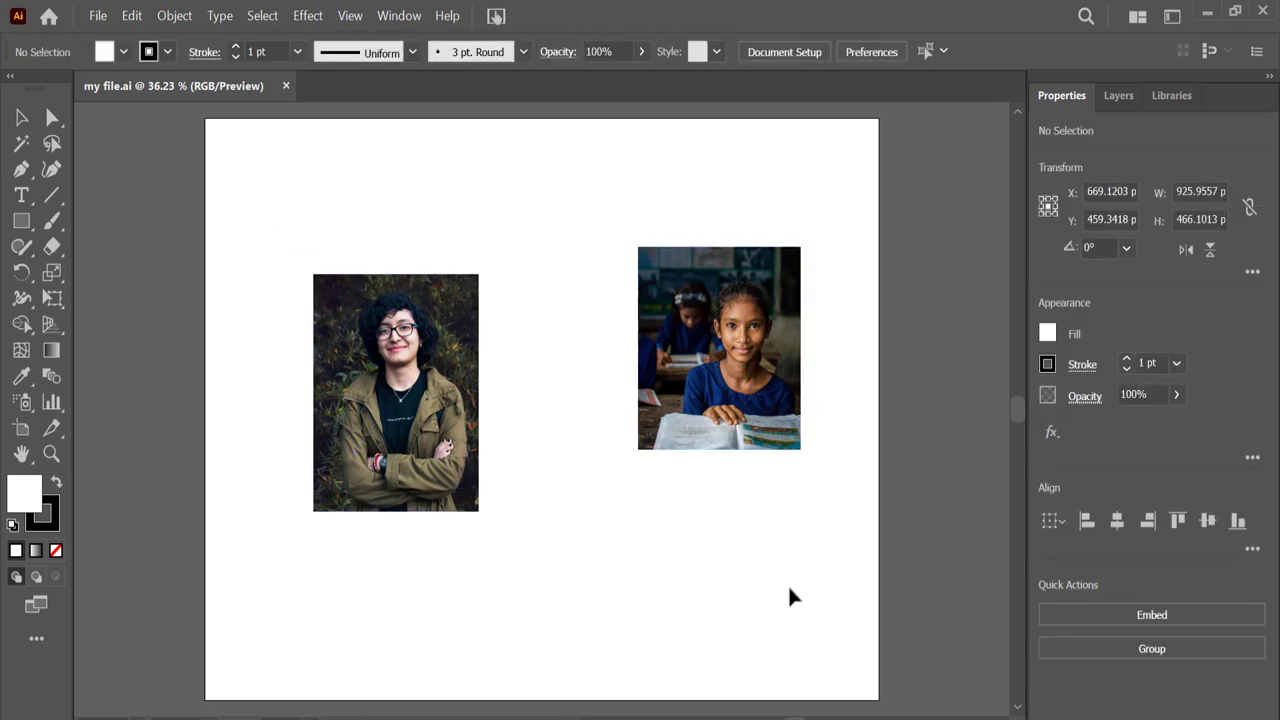
pyautogui.moveTo(788, 584); pyautogui.dragTo(378, 108)
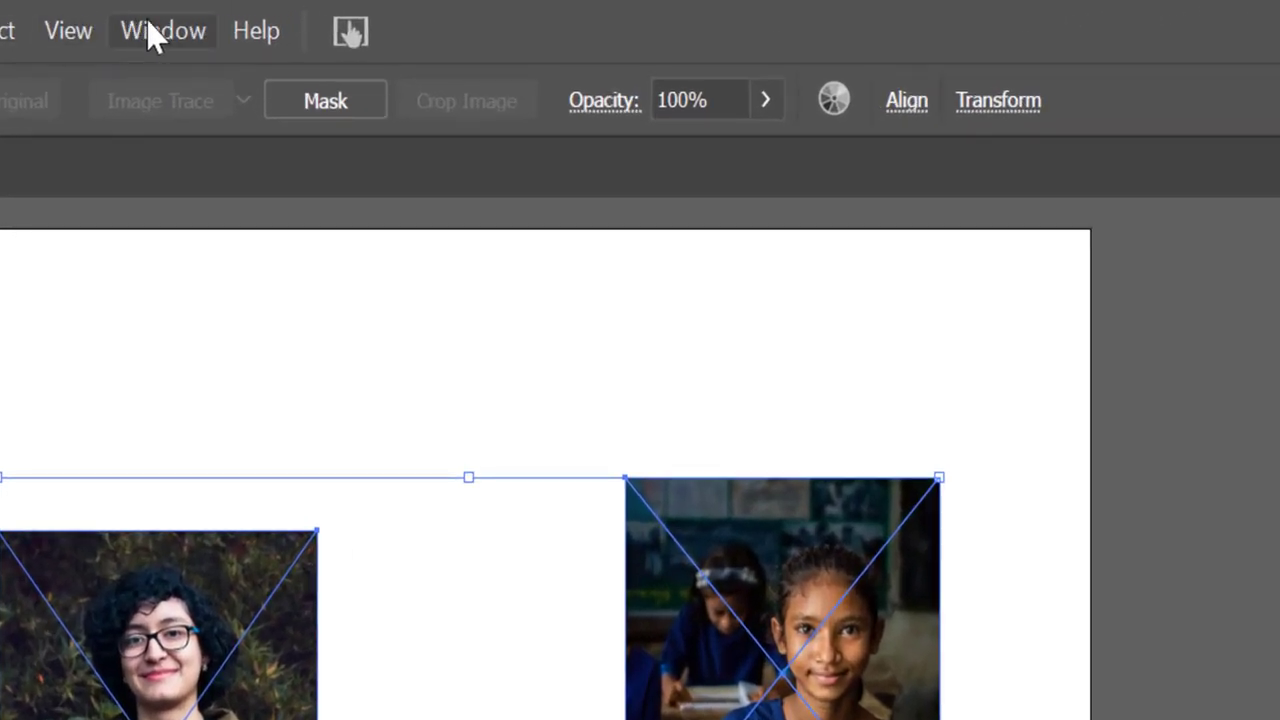
pyautogui.click(396, 15)
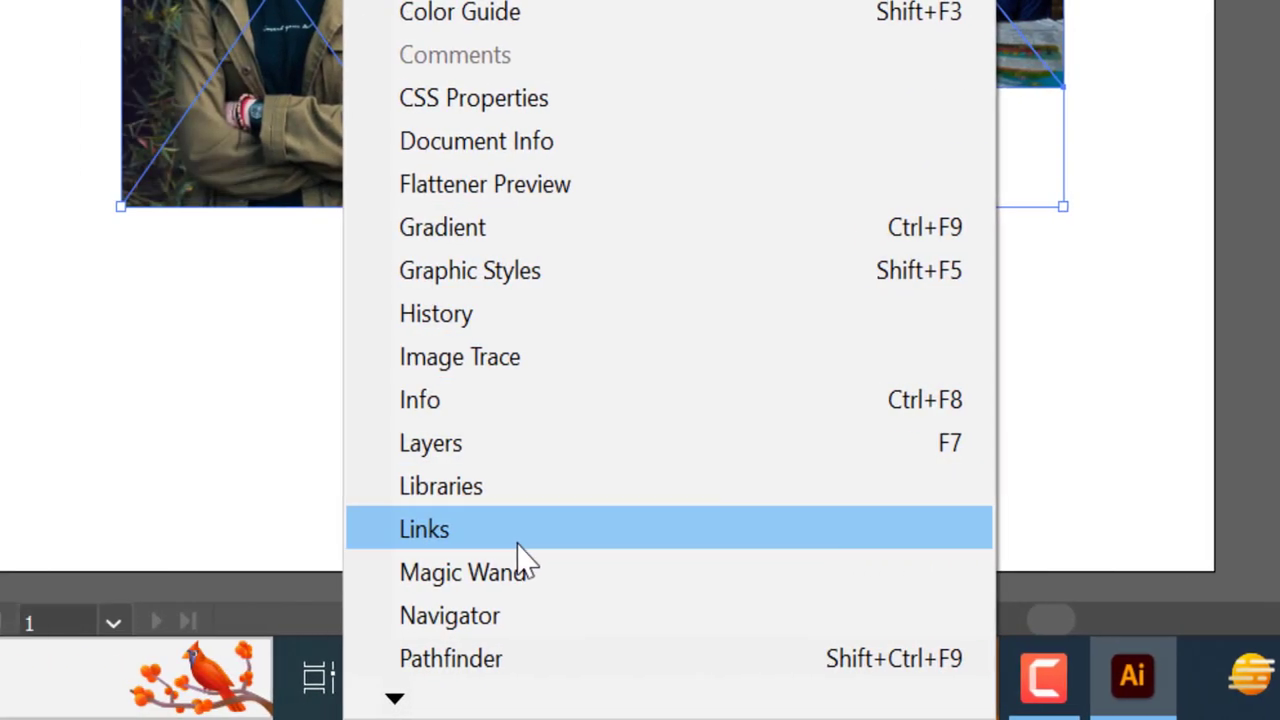
pyautogui.click(246, 543)
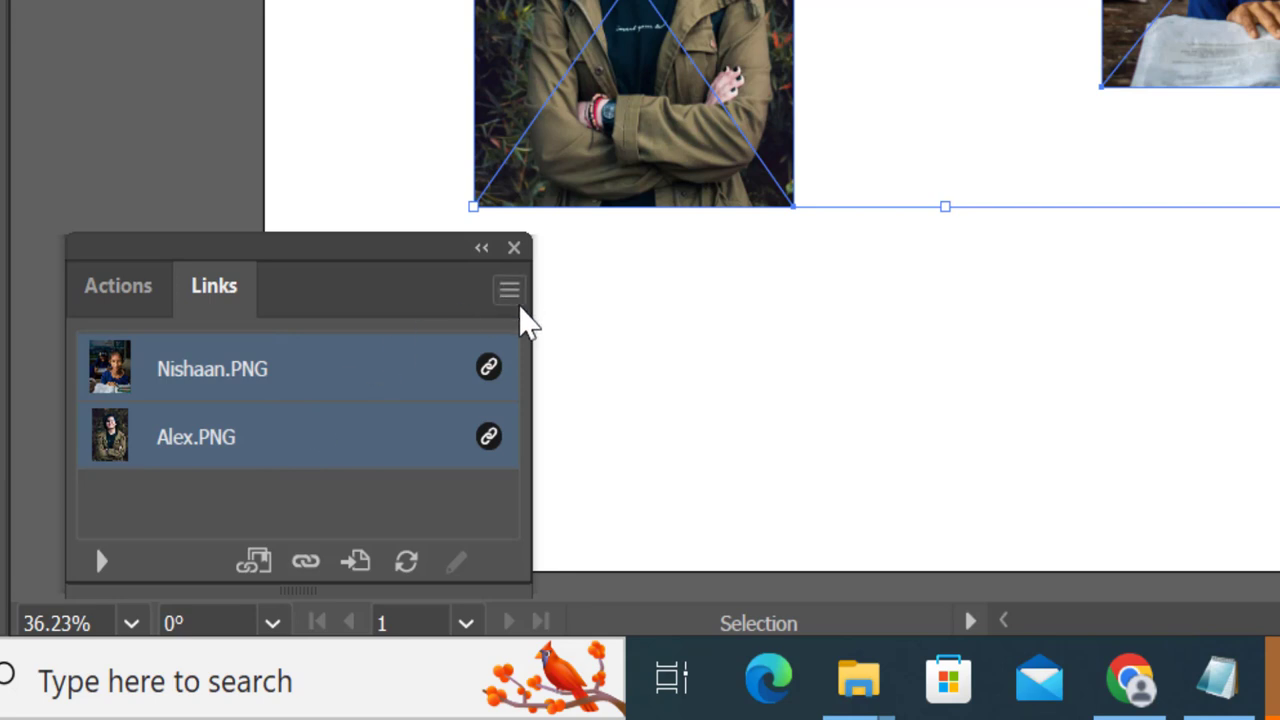
# Use Embed Image(s) in the Links panel menu to embed Nishaan.PNG and Alex.PNG, then reselect both.
pyautogui.click(509, 290)
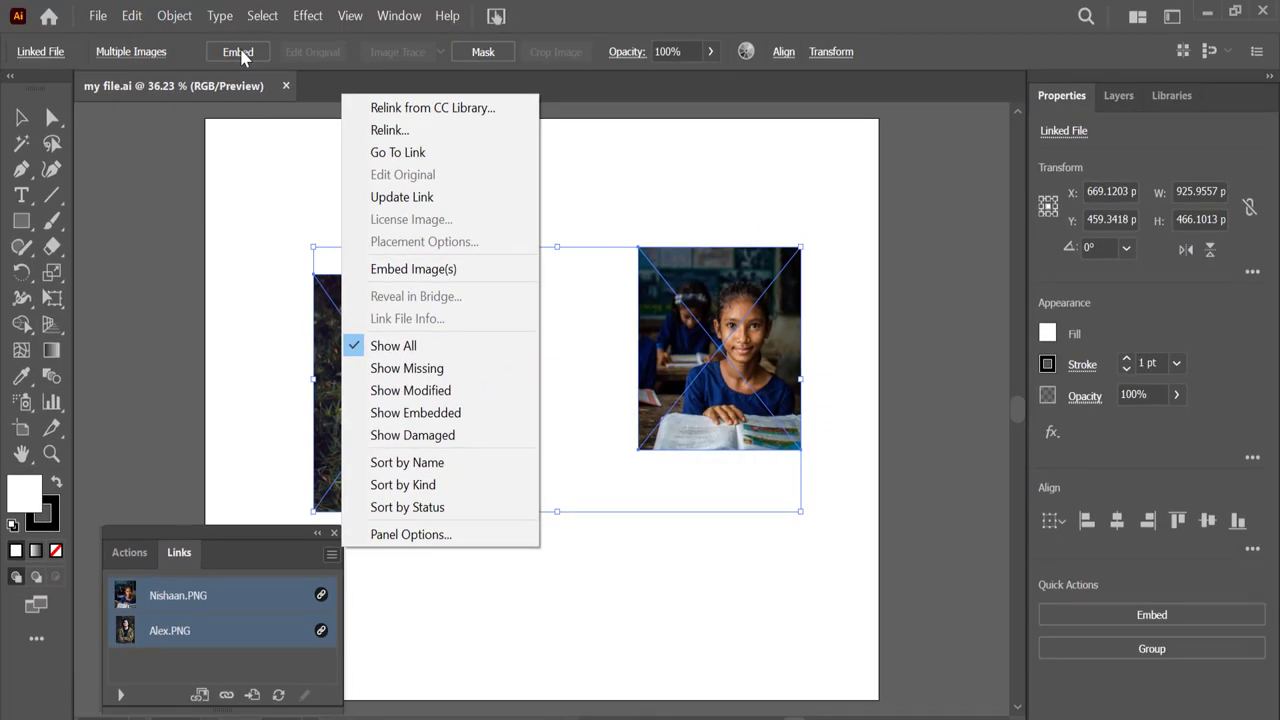
pyautogui.click(438, 280)
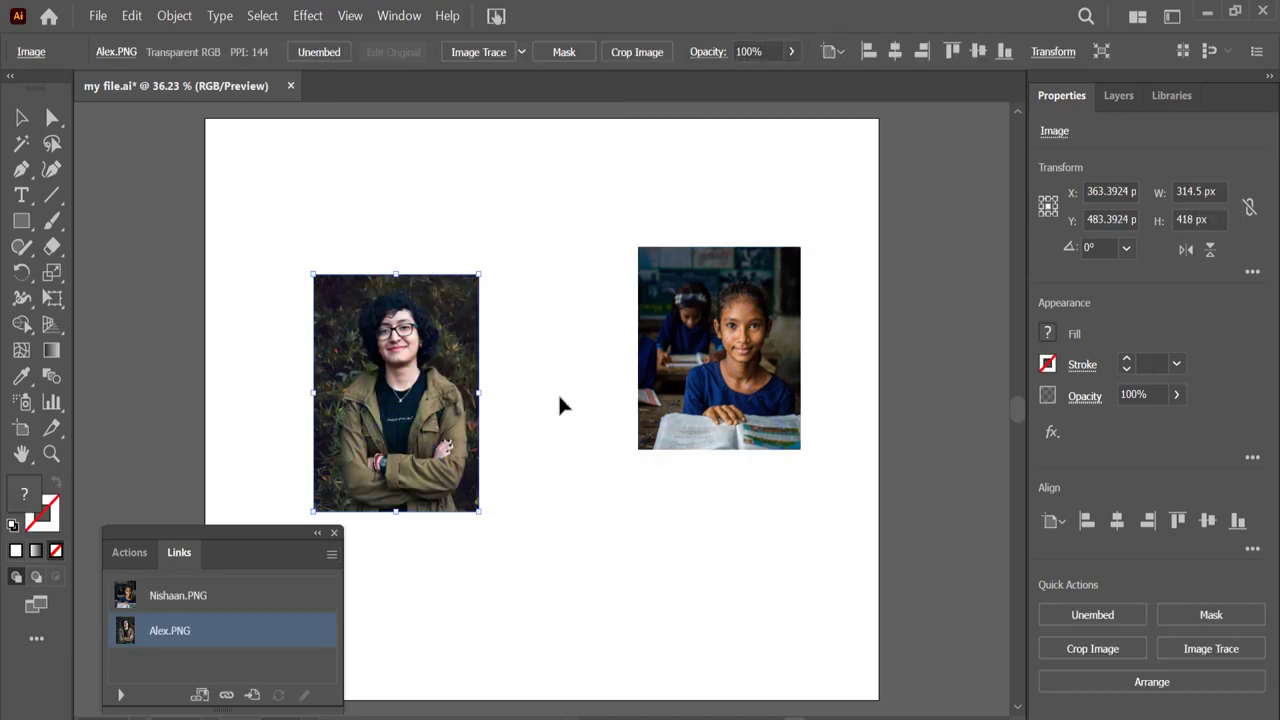
pyautogui.click(420, 180)
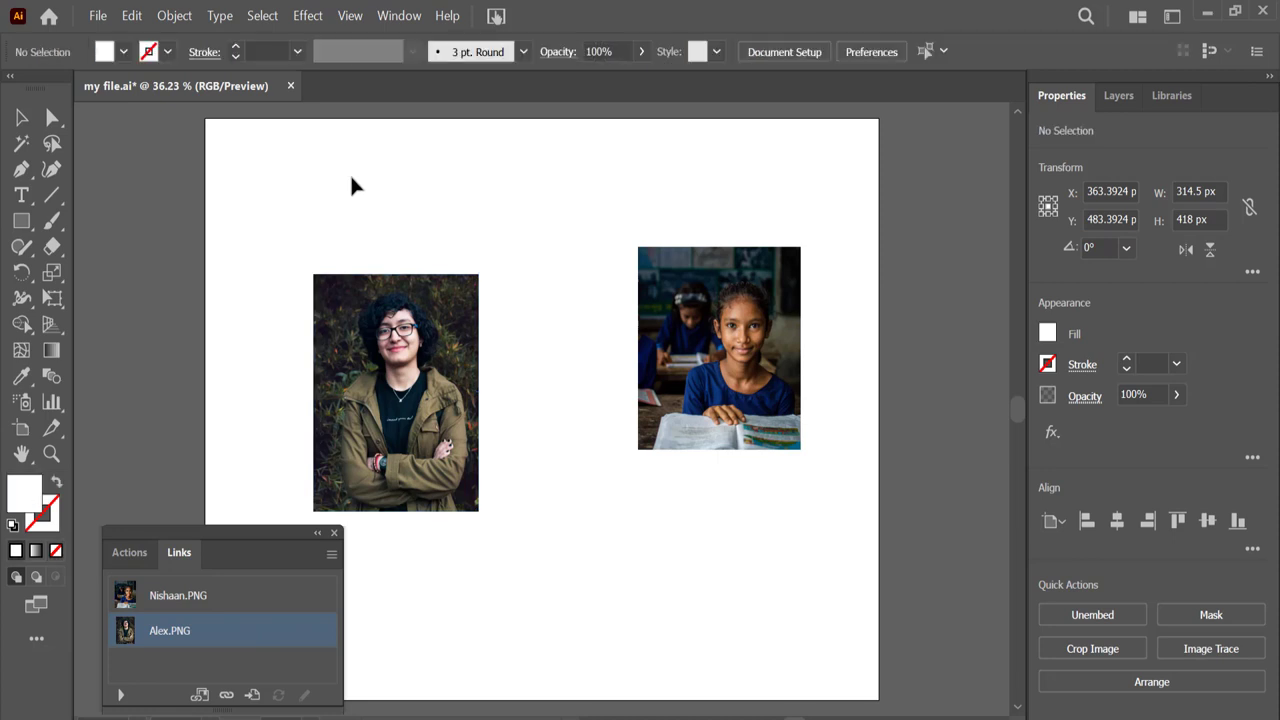
pyautogui.moveTo(328, 172); pyautogui.dragTo(763, 525)
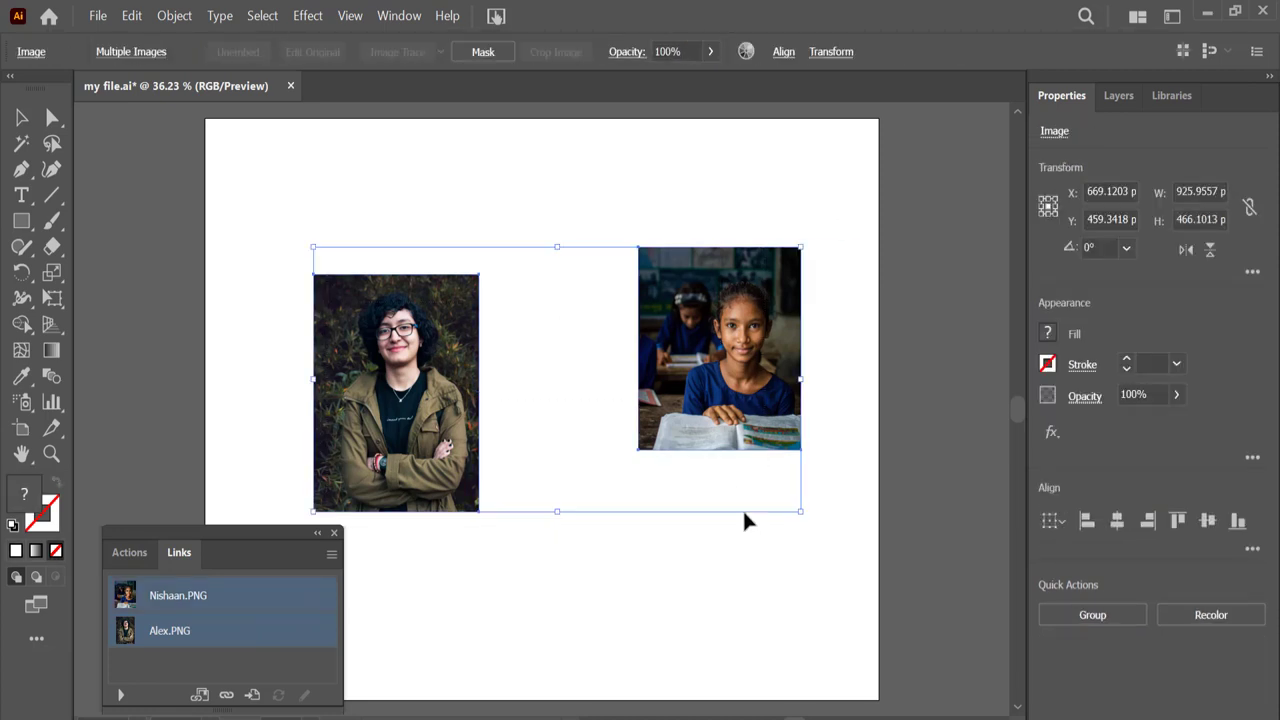
# Save my file.ai with File > Save, then exit Illustrator.
pyautogui.click(98, 15)
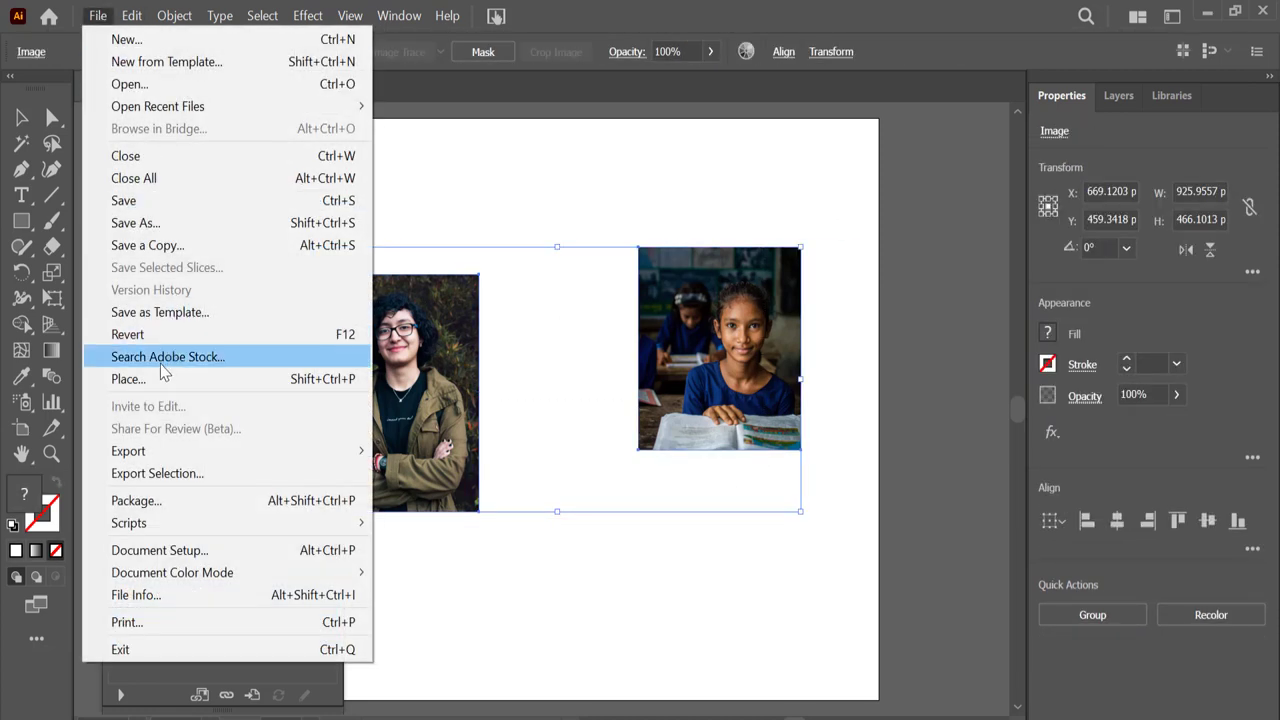
pyautogui.click(143, 201)
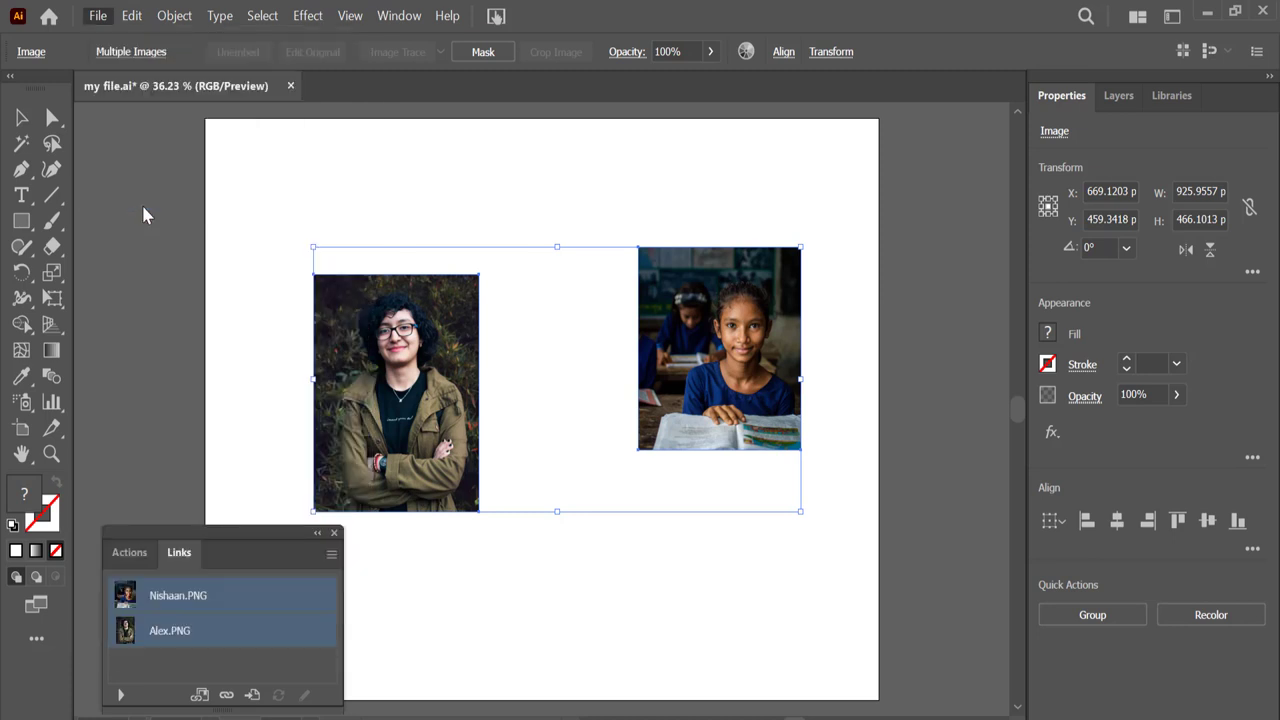
pyautogui.click(1264, 14)
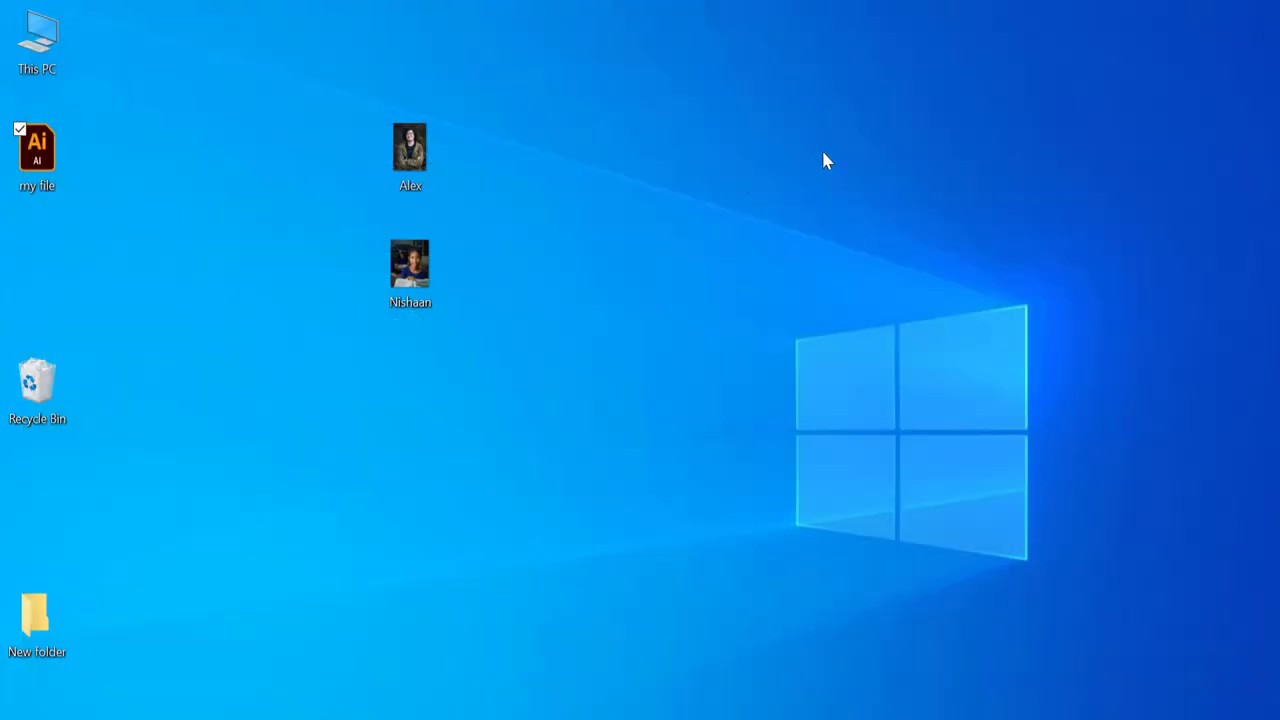
# Move the Alex and Nishaan source photos into New folder, then delete that folder.
pyautogui.moveTo(322, 50); pyautogui.dragTo(546, 411)
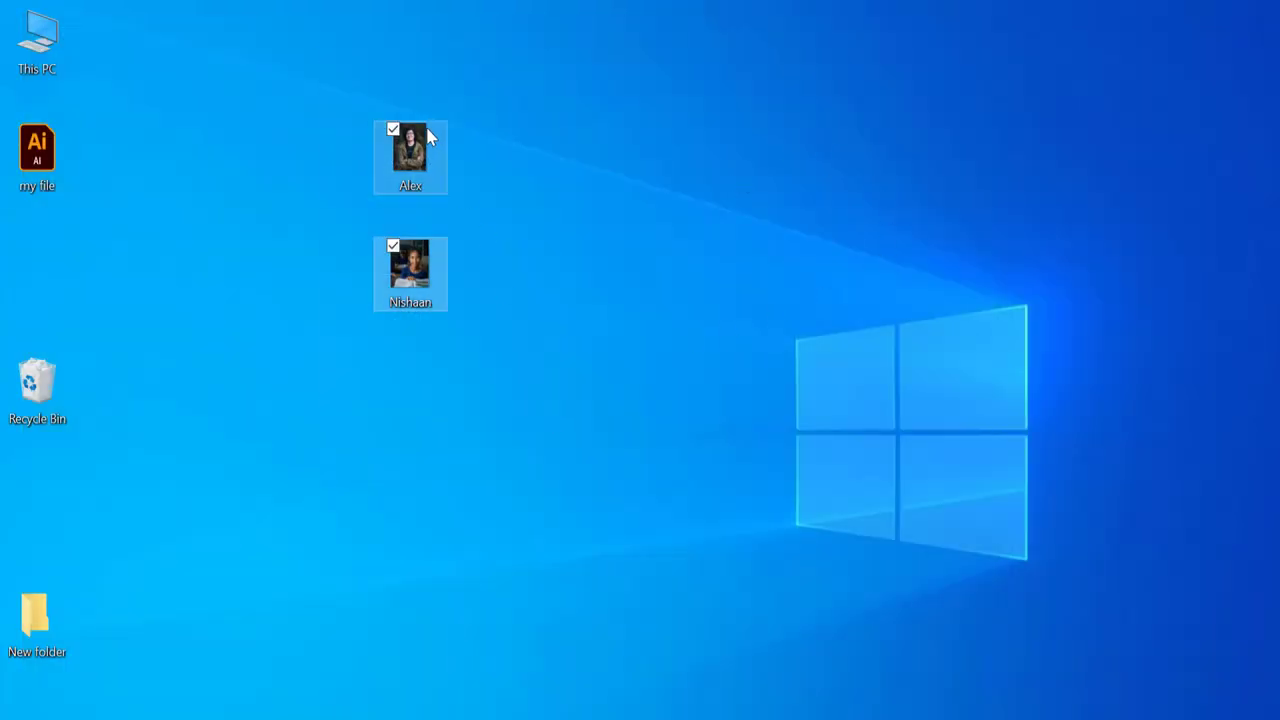
pyautogui.moveTo(418, 147); pyautogui.dragTo(35, 622)
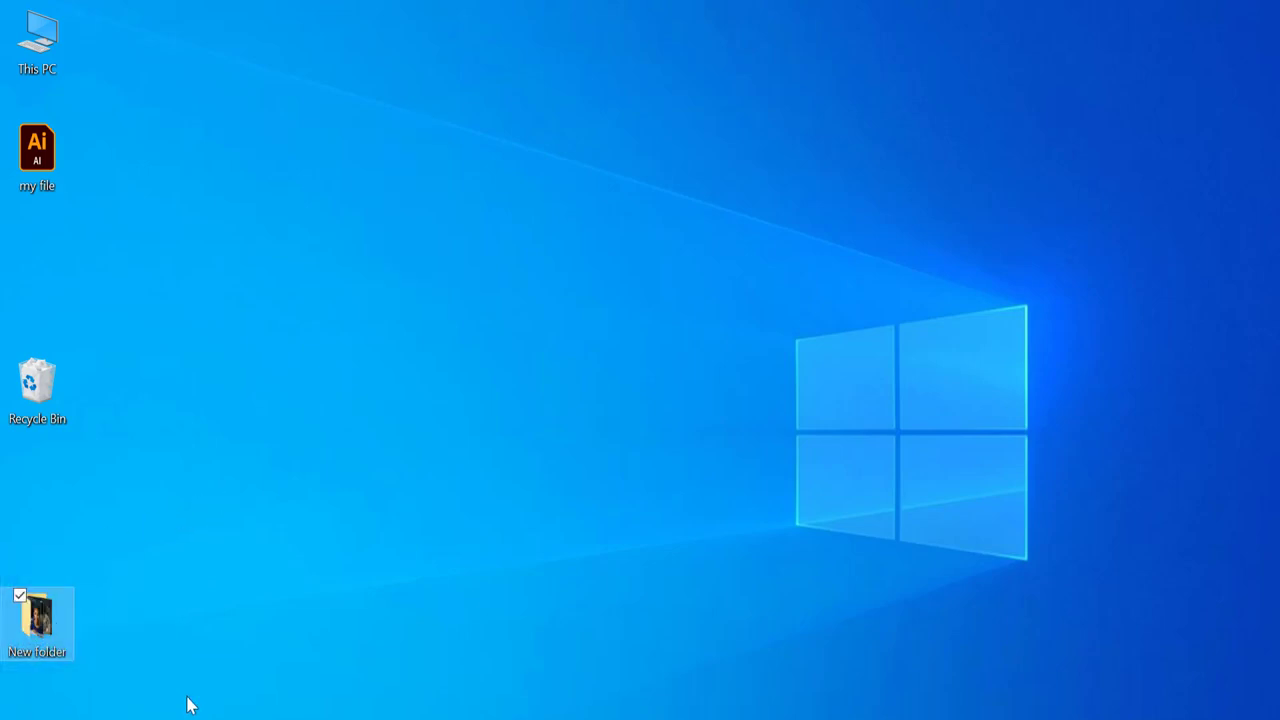
pyautogui.press('Delete')
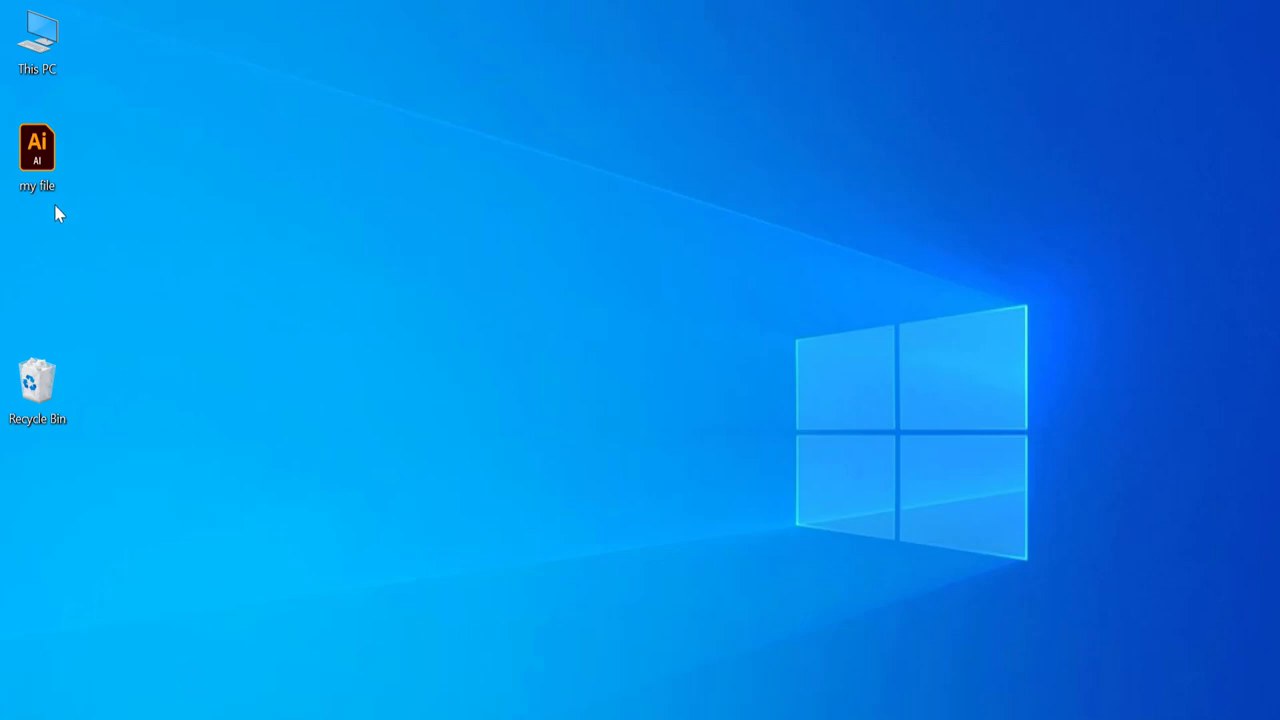
pyautogui.click(42, 165)
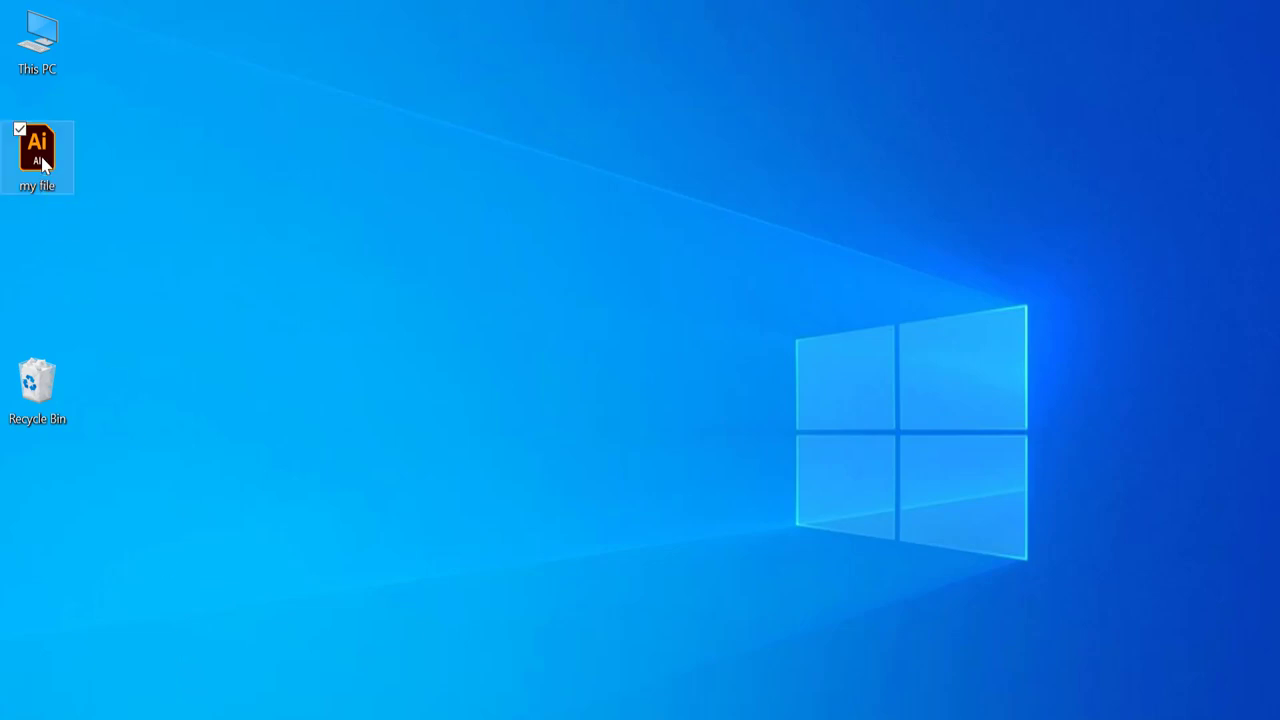
# Launch my file.ai in Illustrator from its desktop icon.
pyautogui.doubleClick(42, 165)
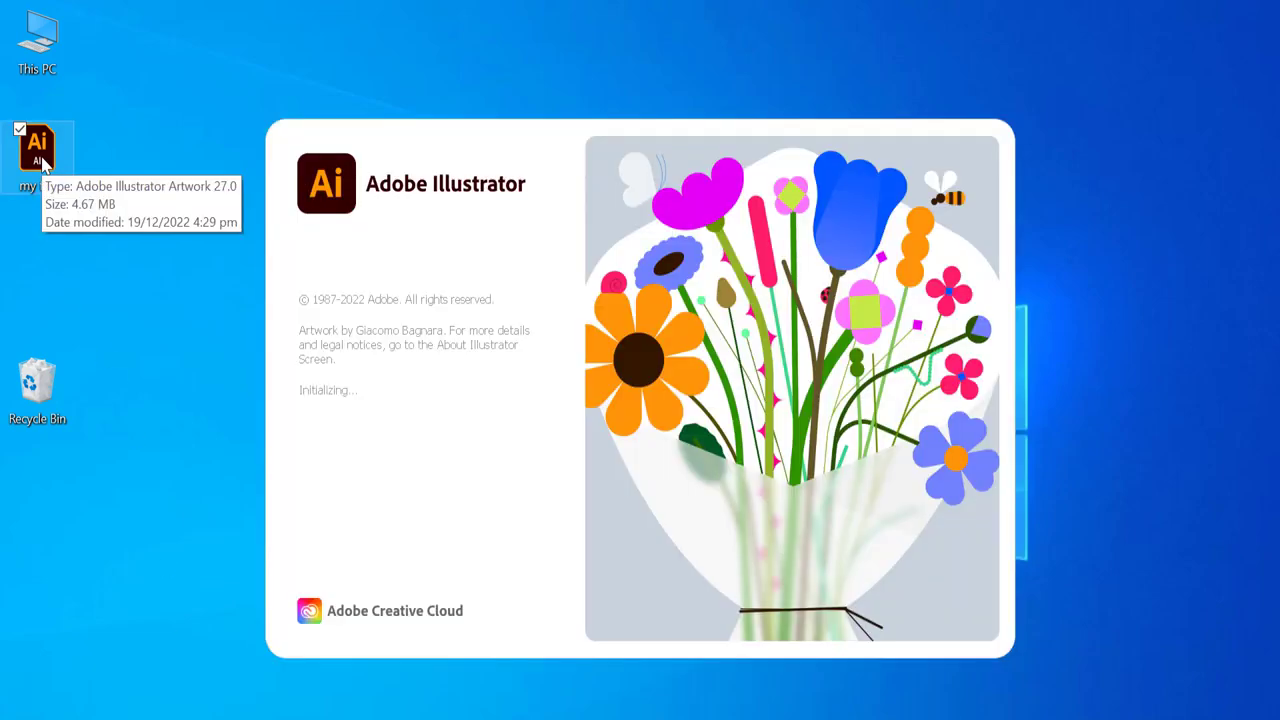